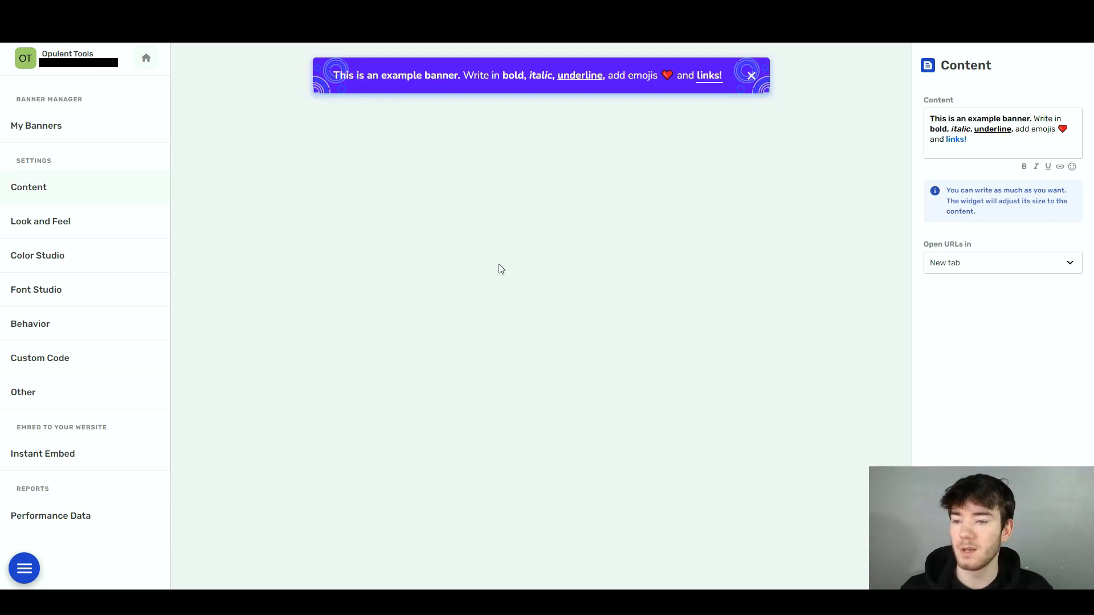
# Dismiss the example banner preview and look through the list of available products
pyautogui.click(752, 79)
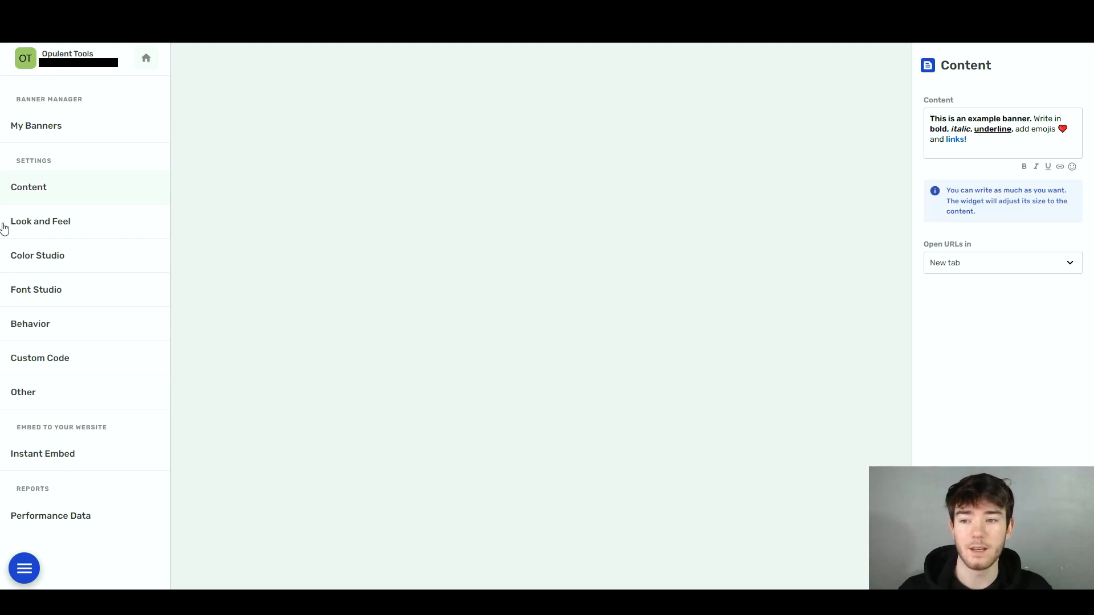
pyautogui.click(100, 222)
pyautogui.click(93, 201)
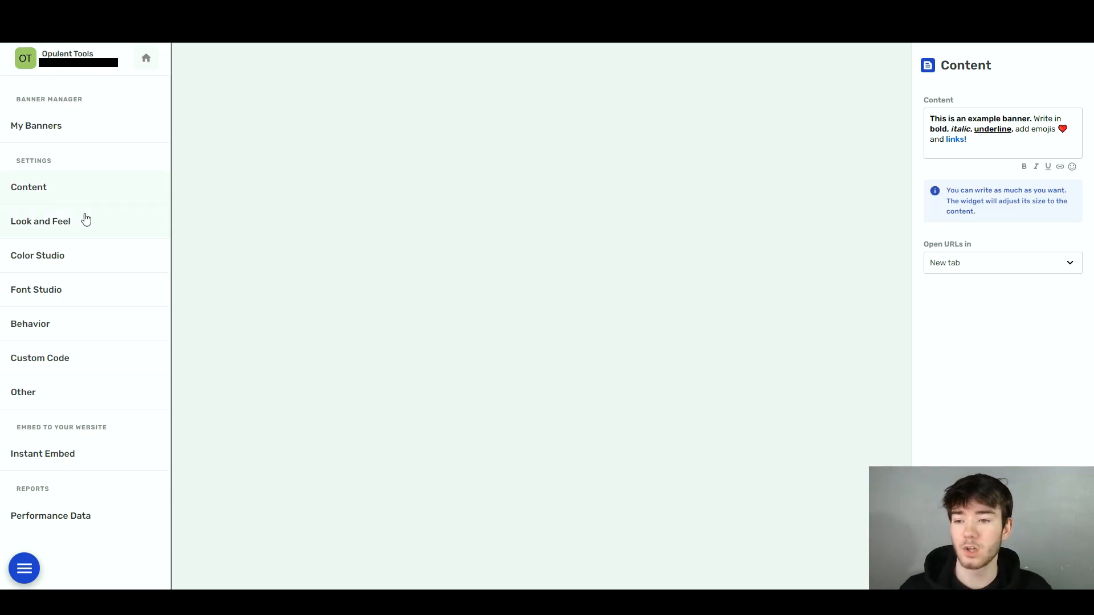
pyautogui.click(24, 568)
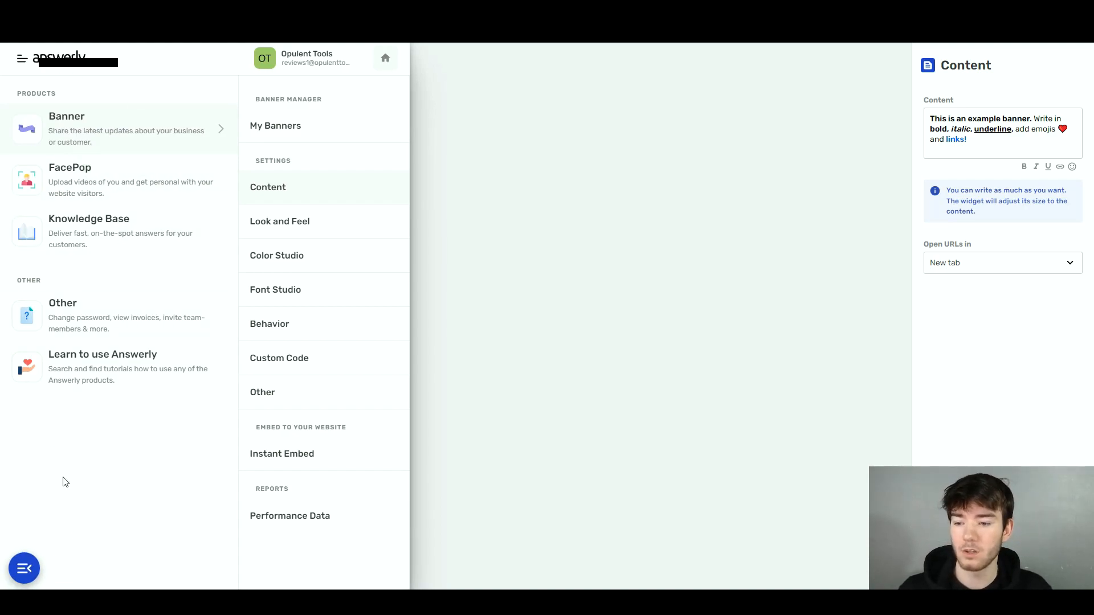
pyautogui.click(24, 568)
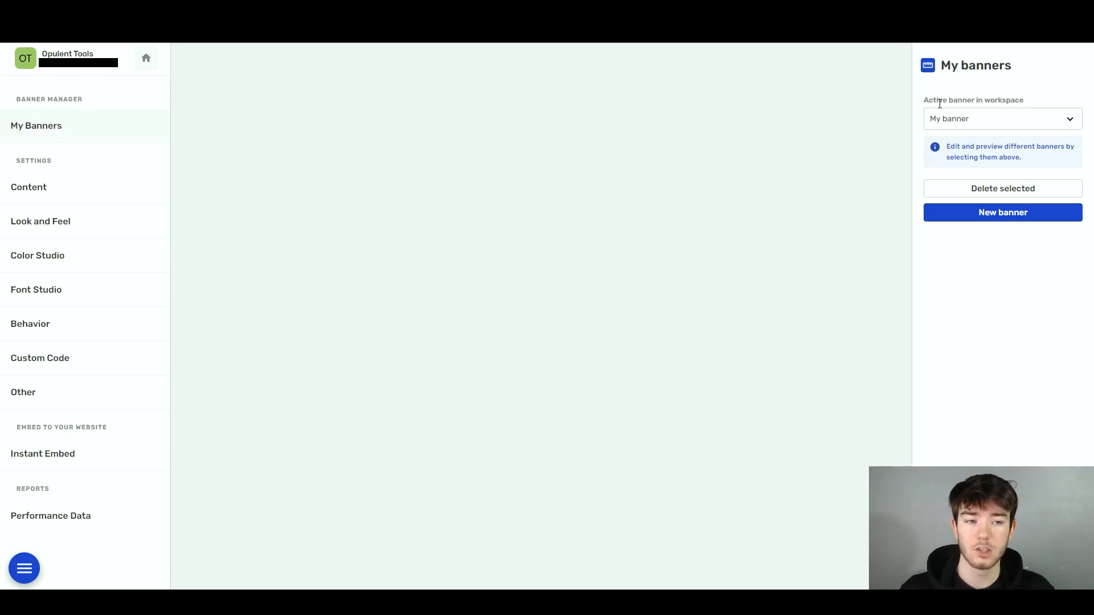
# Create a new banner named Reviews
pyautogui.click(988, 123)
pyautogui.click(988, 122)
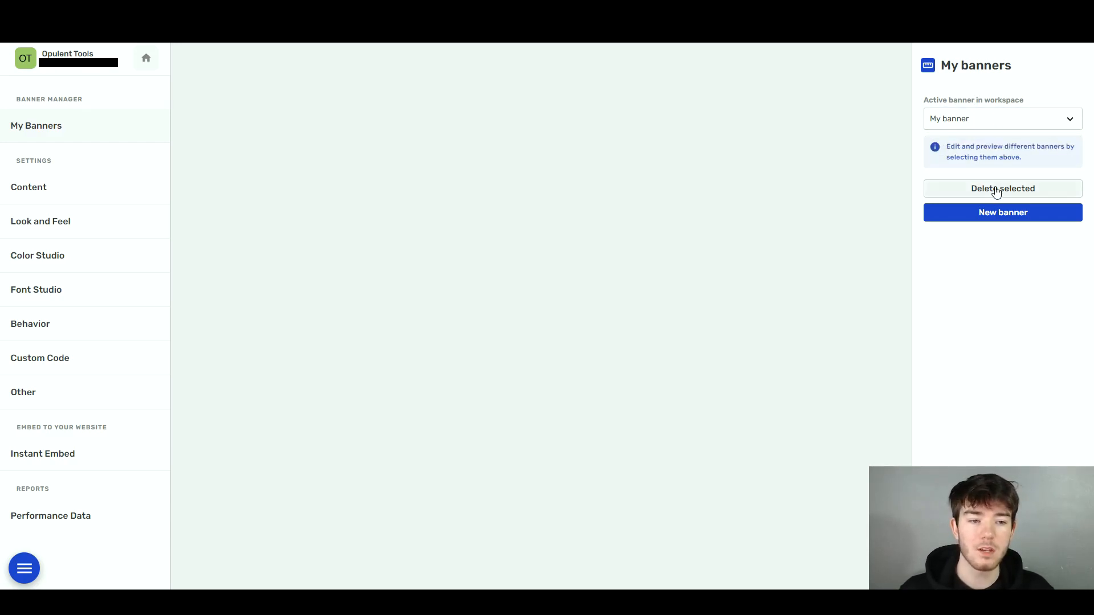
pyautogui.click(1016, 221)
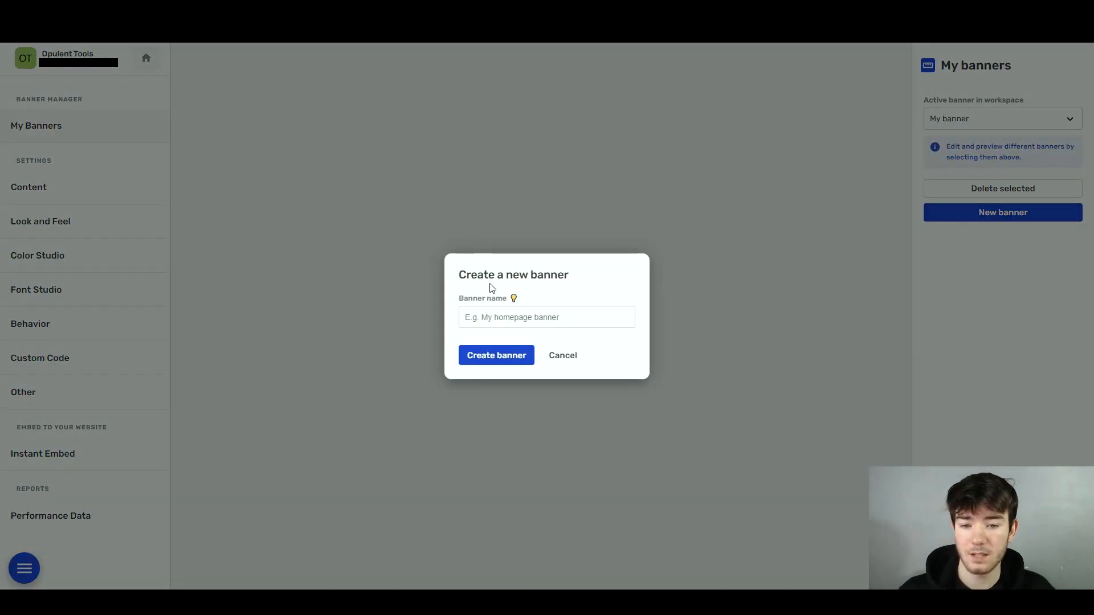
pyautogui.click(496, 317)
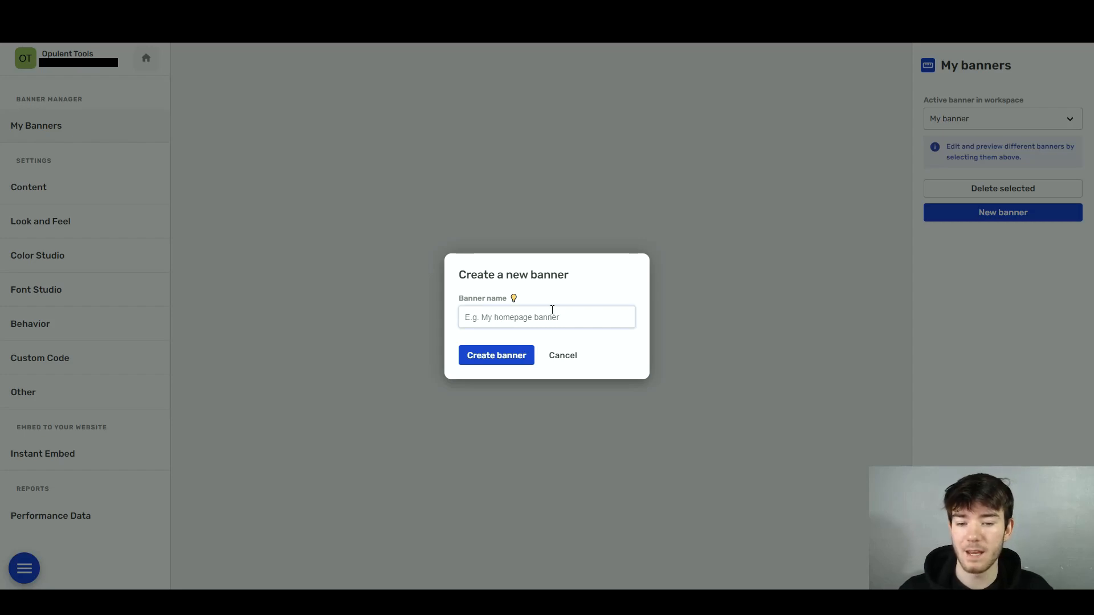
pyautogui.write('Revie')
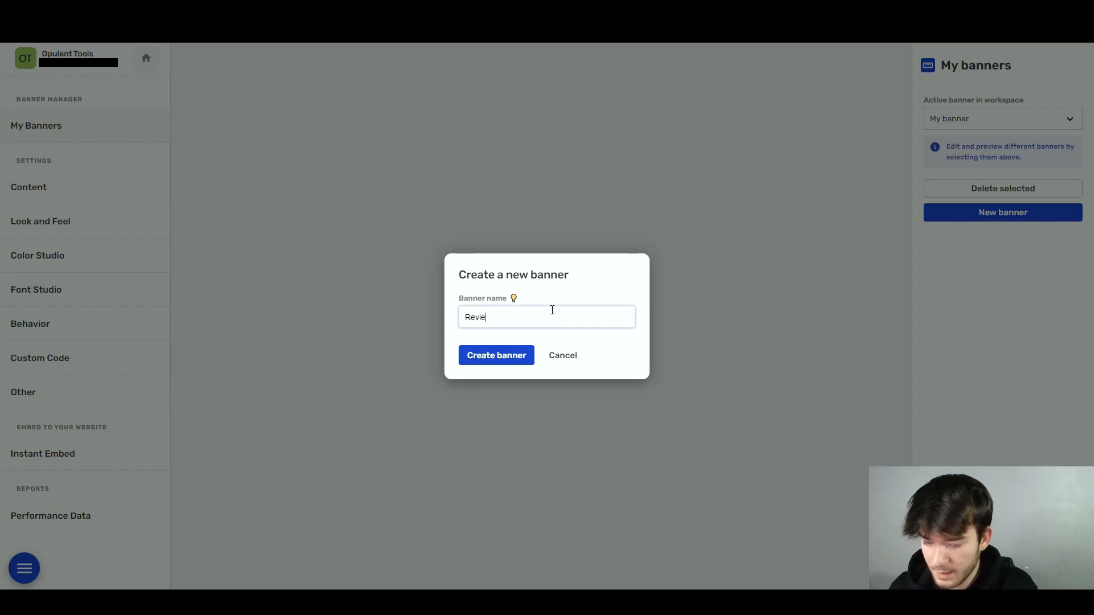
pyautogui.write('ws')
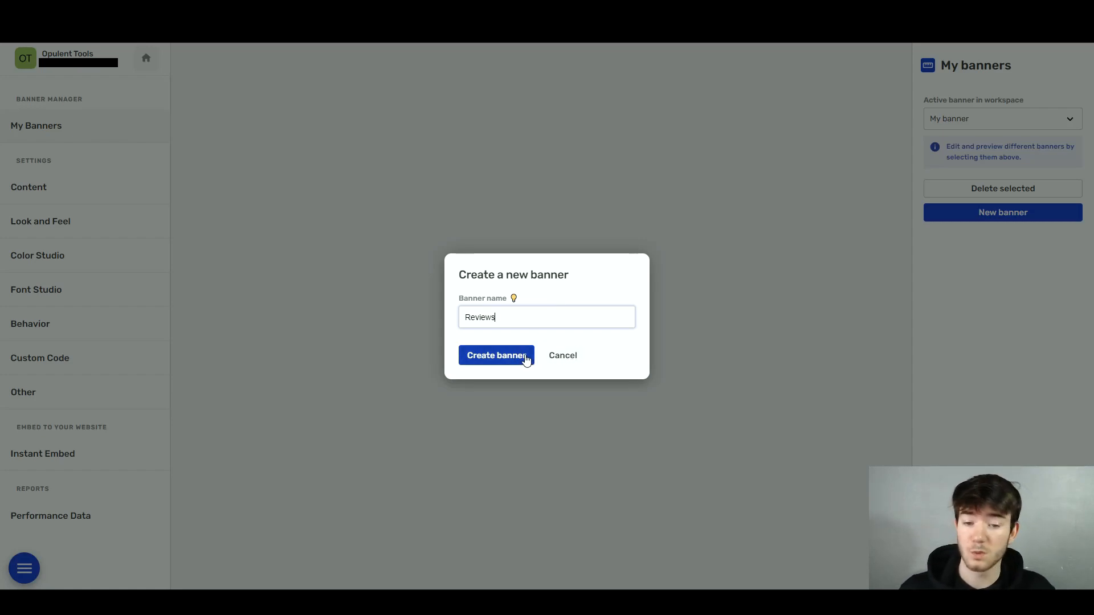
pyautogui.click(523, 355)
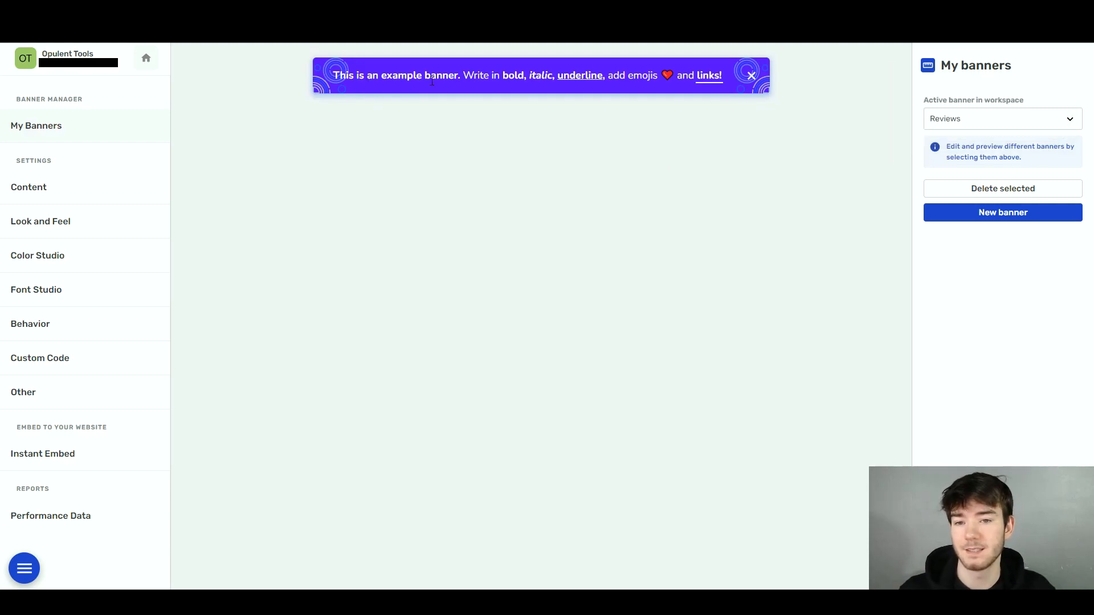
# Dismiss the new banner's preview and check which banners can be made active in the workspace
pyautogui.click(751, 75)
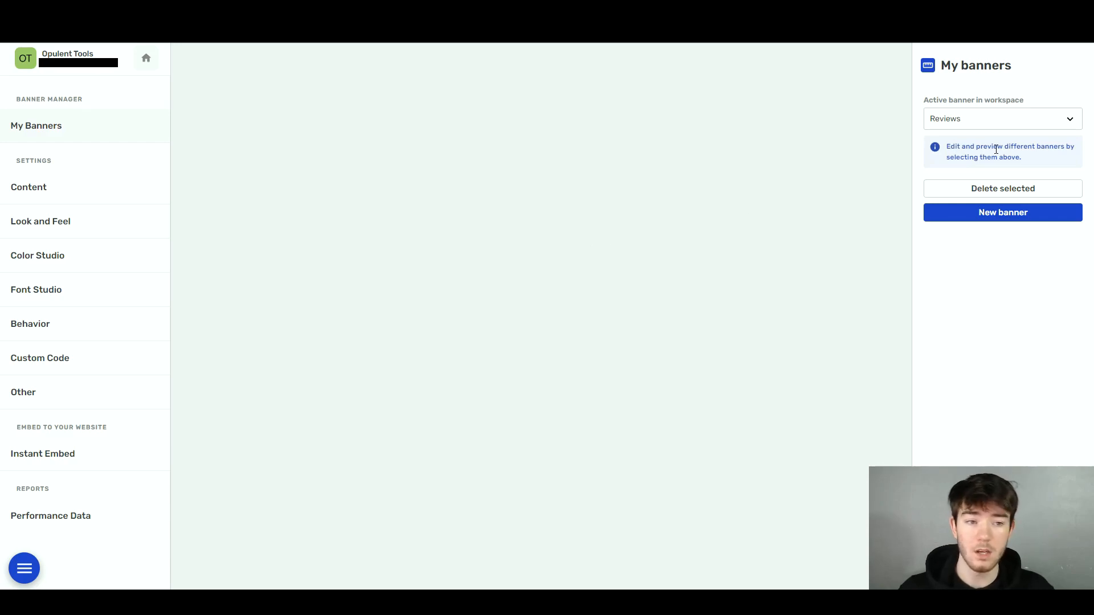
pyautogui.click(995, 122)
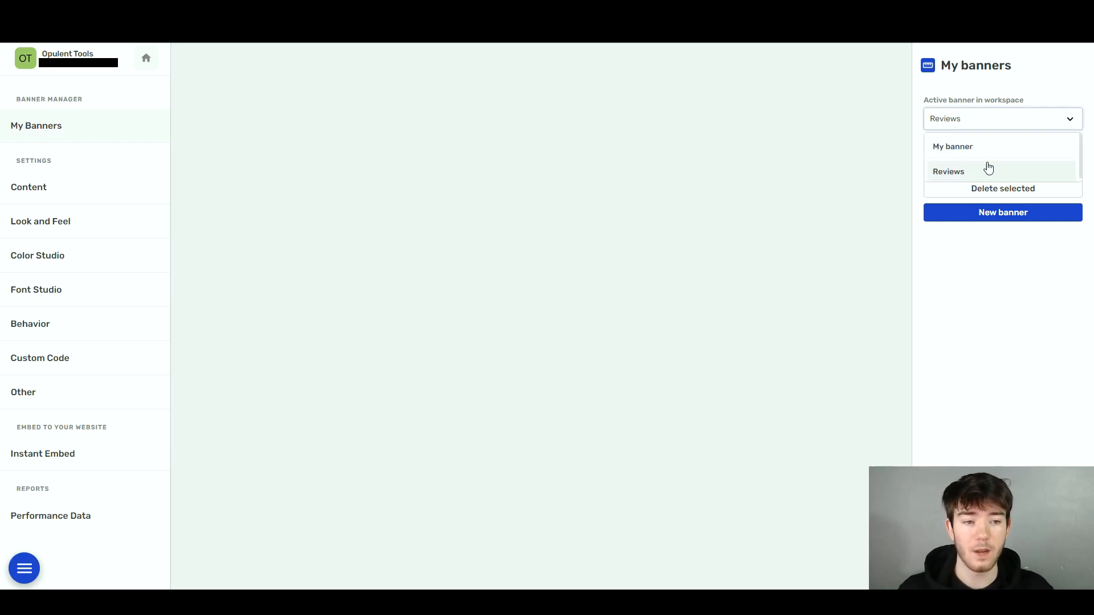
pyautogui.click(991, 126)
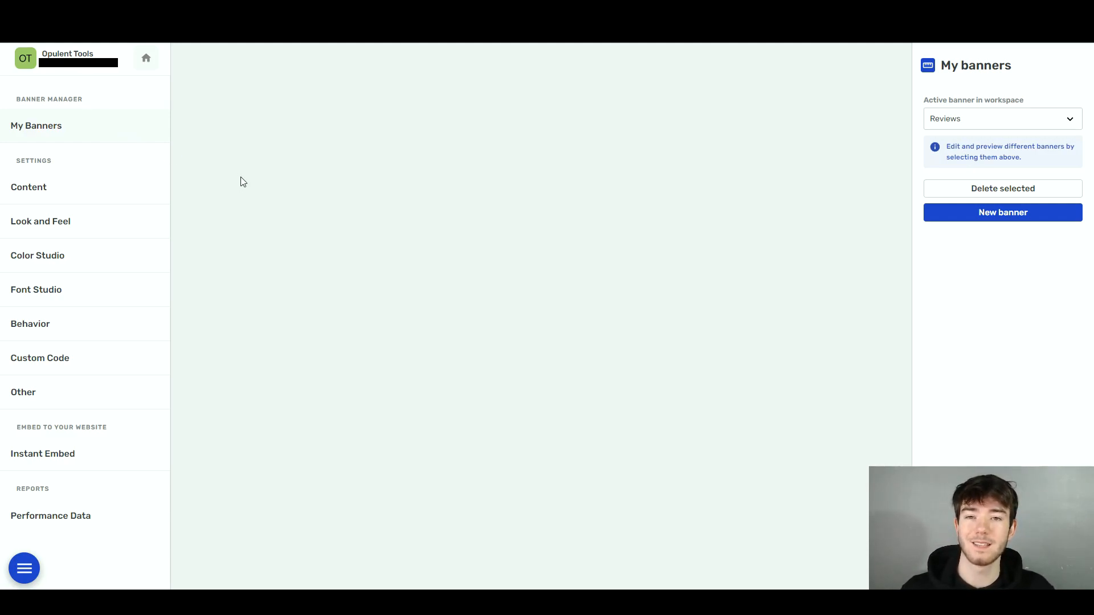
# Replace the Reviews banner's content with the bold text "Welcome to the Review!" followed by a grinning emoji
pyautogui.click(96, 190)
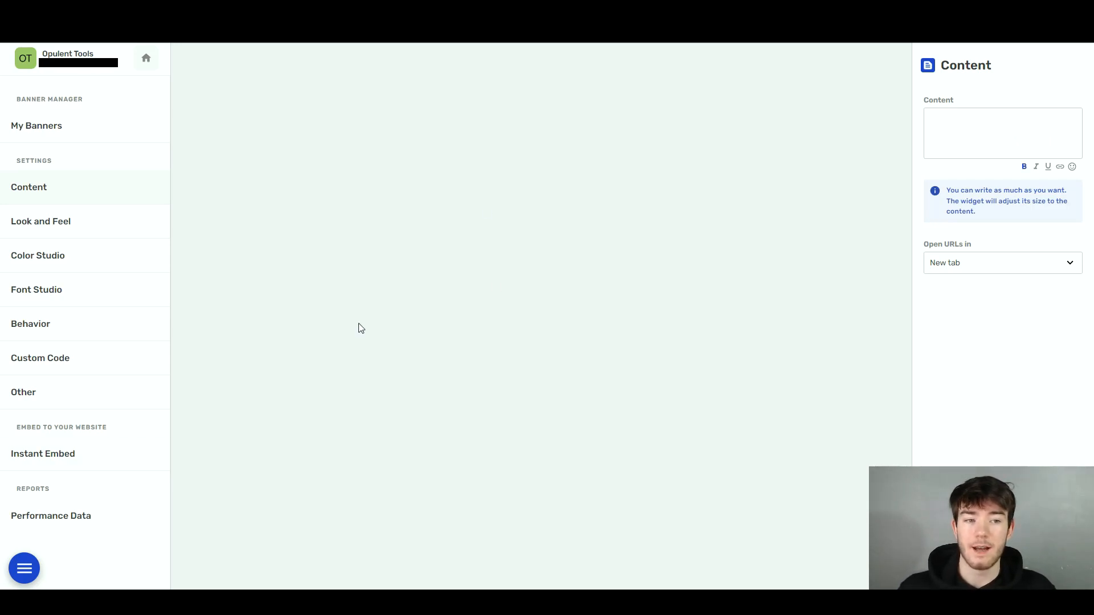
pyautogui.click(960, 125)
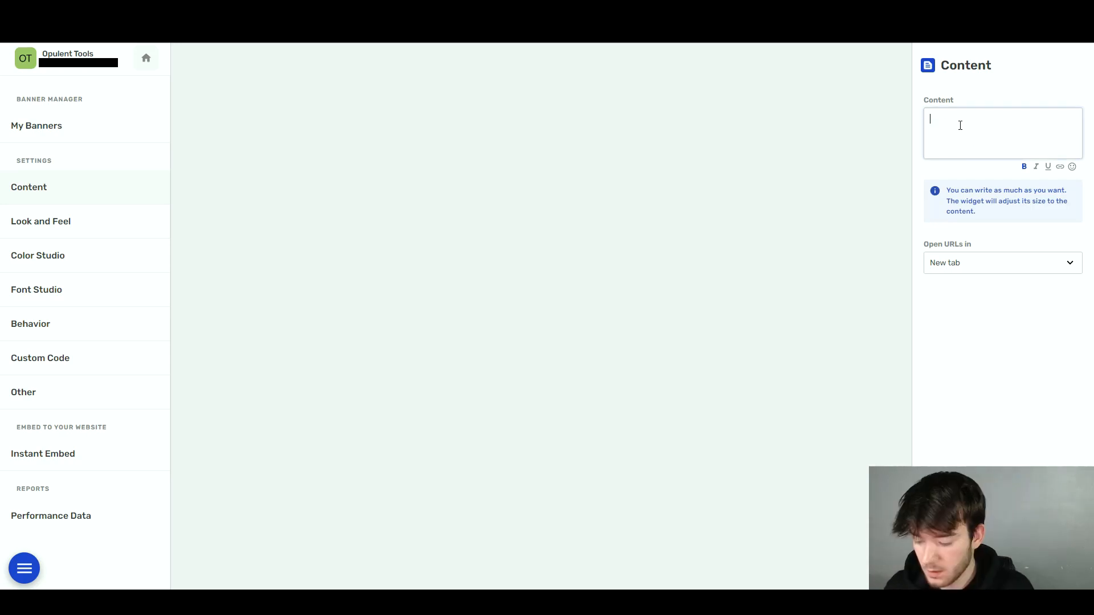
pyautogui.write('welcome to the')
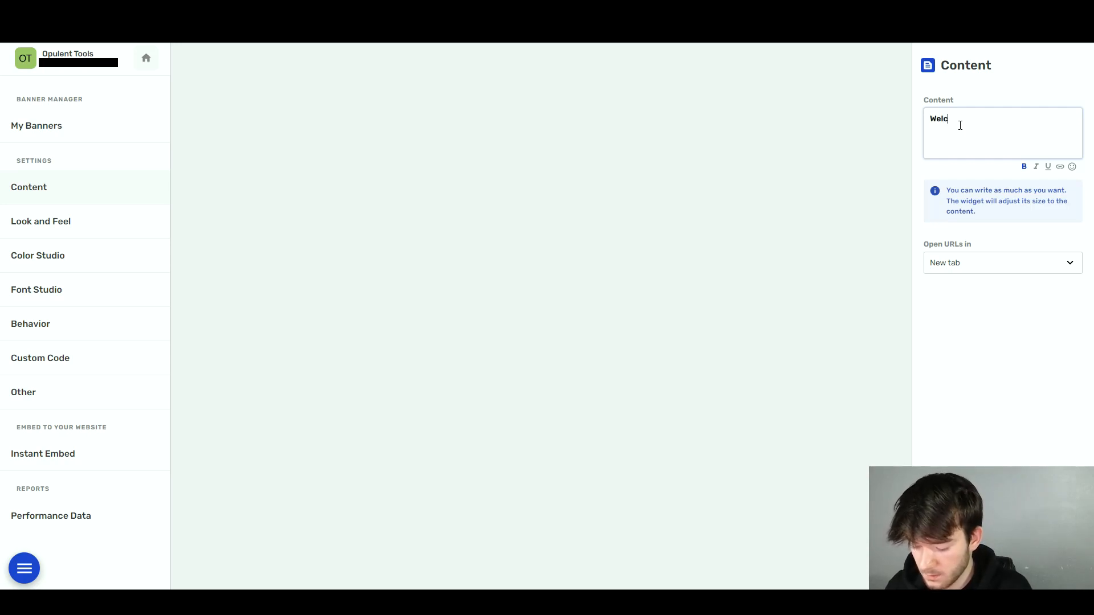
pyautogui.write('Review!')
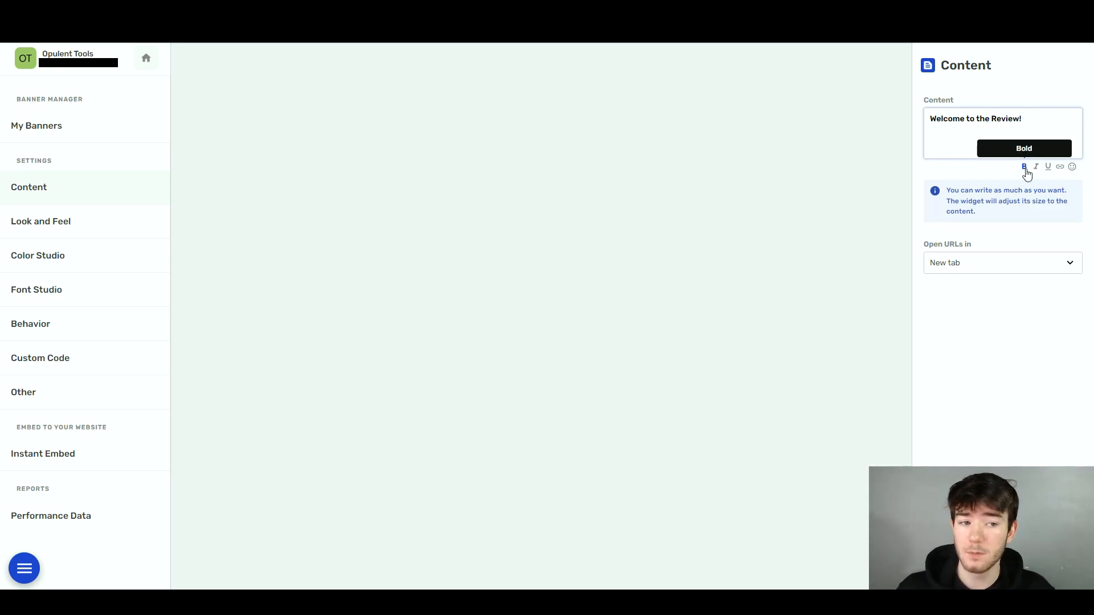
pyautogui.click(1048, 169)
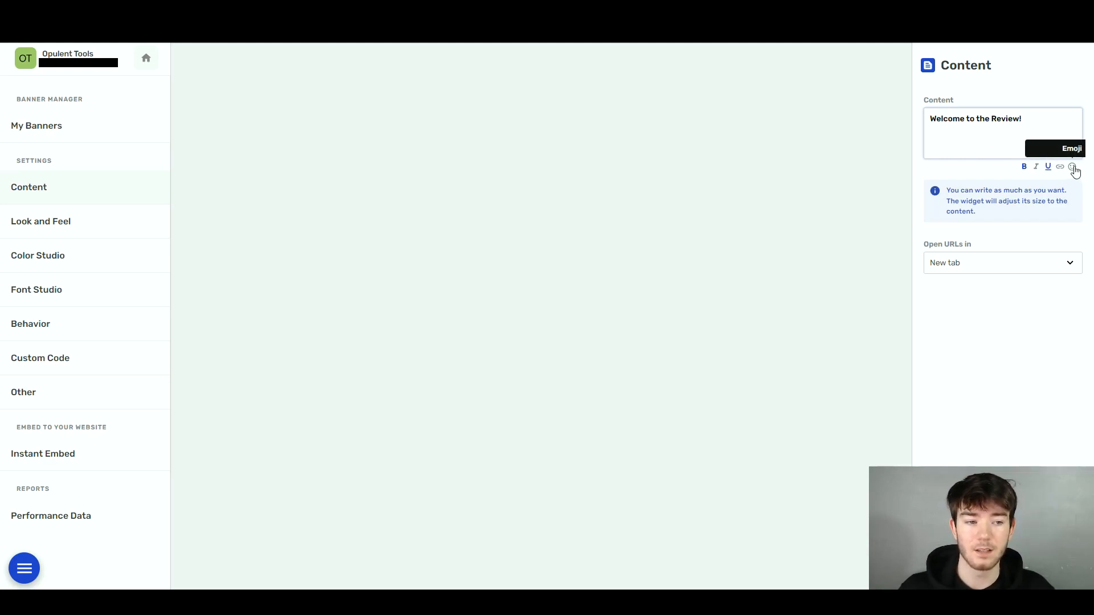
pyautogui.click(1073, 167)
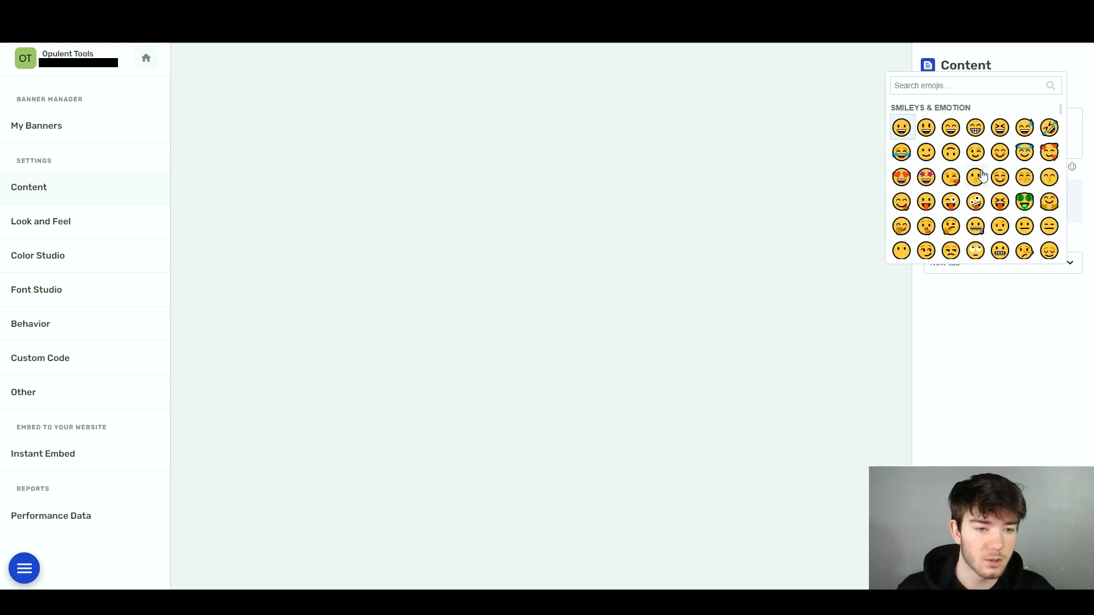
pyautogui.click(974, 128)
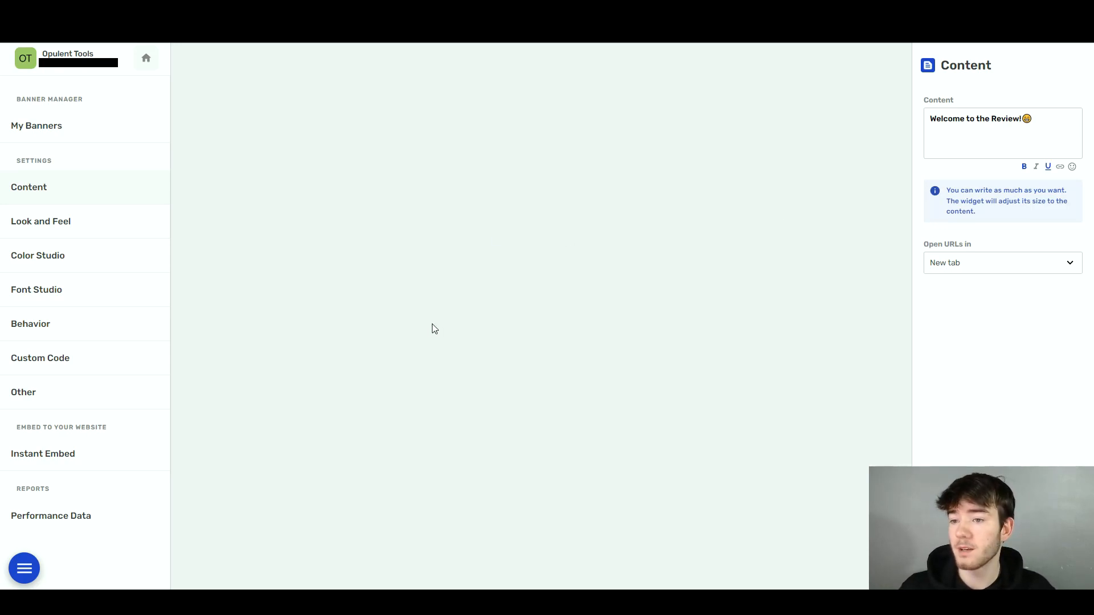
# Switch the active banner to My banner and back to Reviews to preview the new content
pyautogui.click(80, 127)
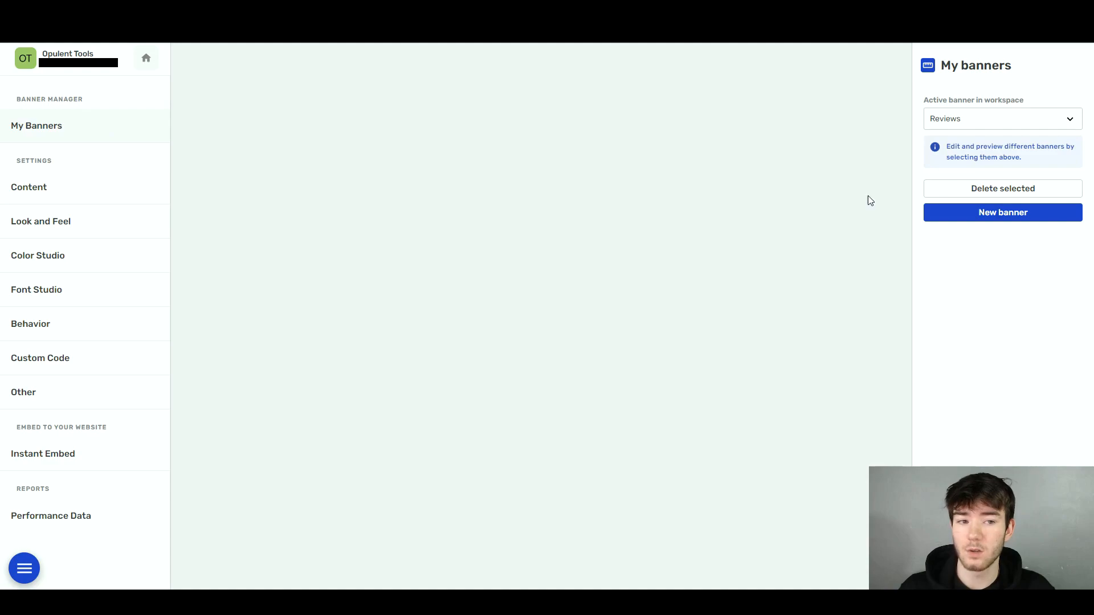
pyautogui.click(992, 122)
pyautogui.click(969, 144)
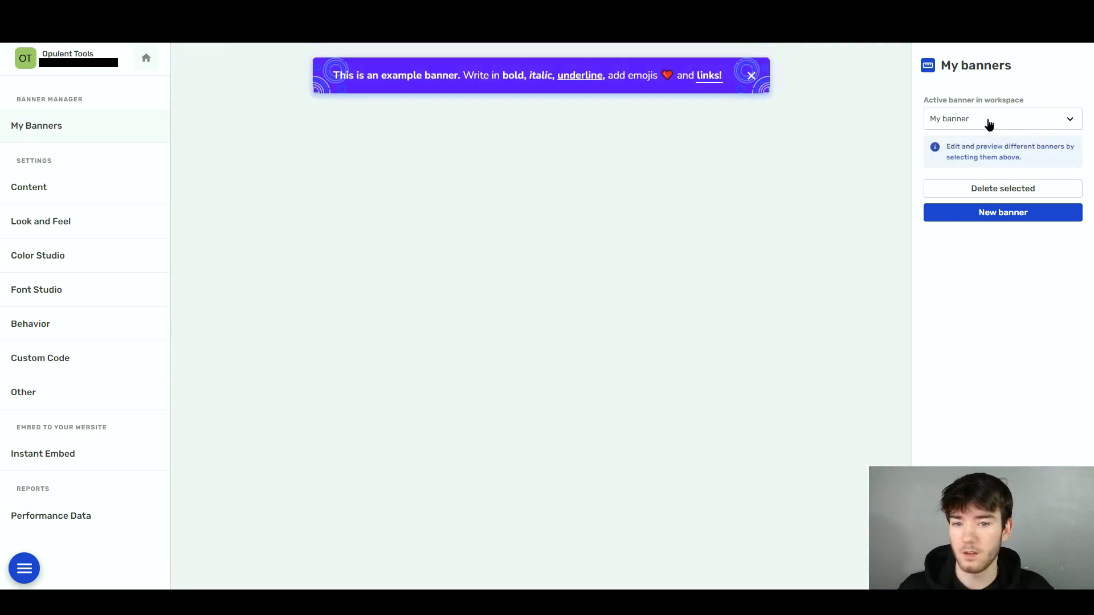
pyautogui.click(989, 122)
pyautogui.click(989, 170)
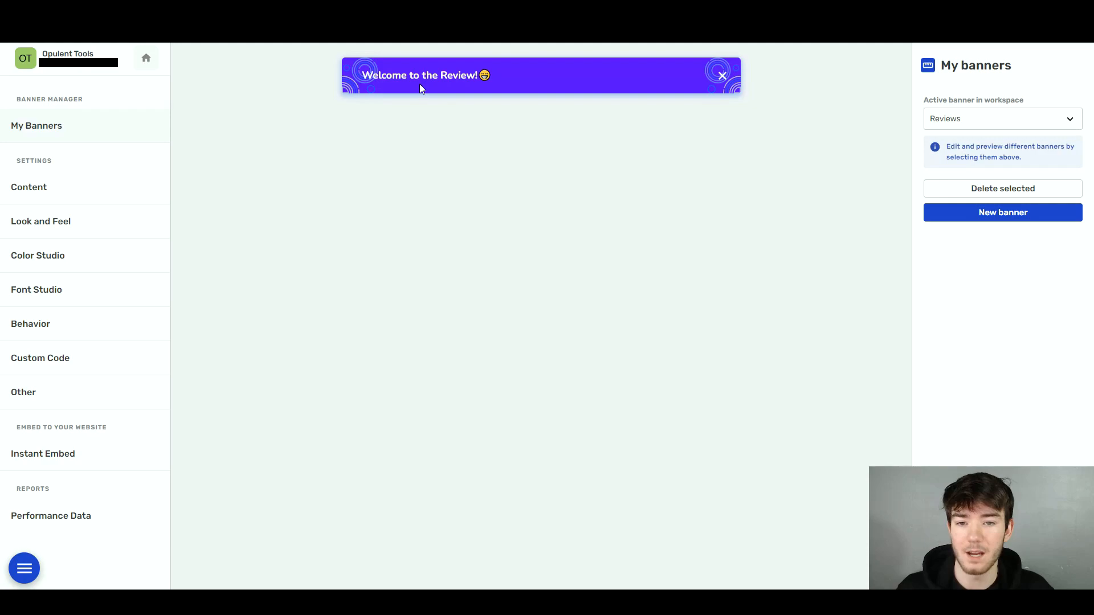
# Review the choices for where the banner's URLs open in the content settings, and dismiss the notification
pyautogui.click(71, 195)
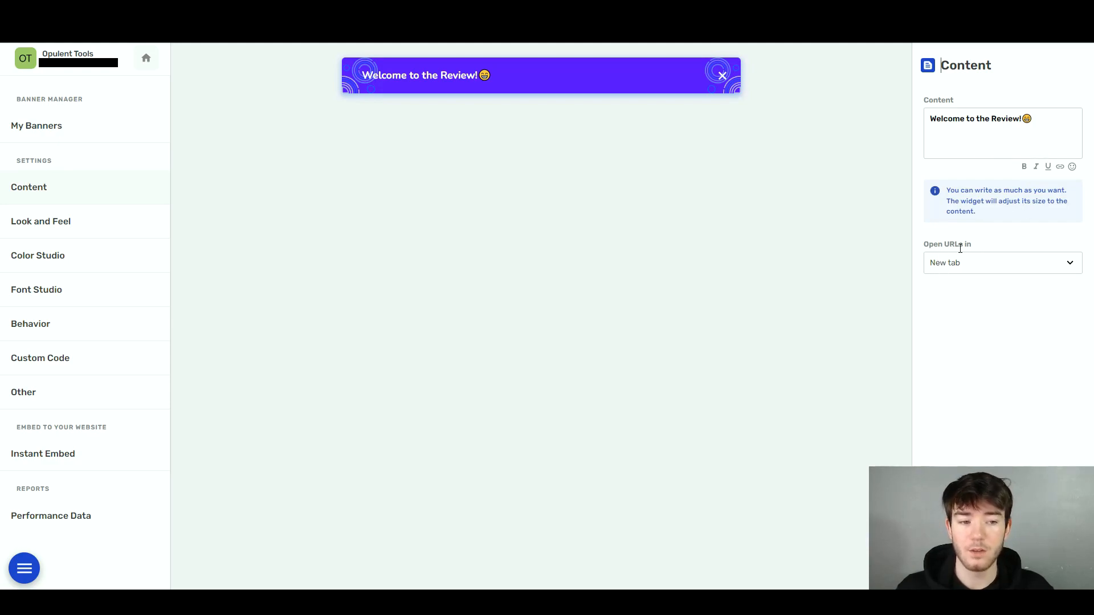
pyautogui.click(982, 270)
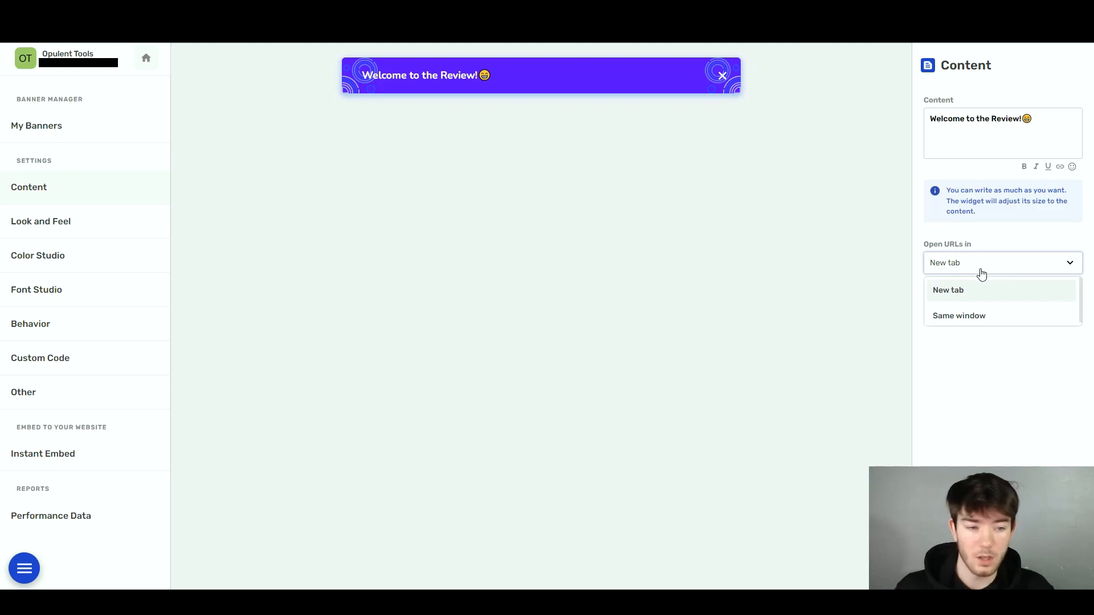
pyautogui.click(968, 350)
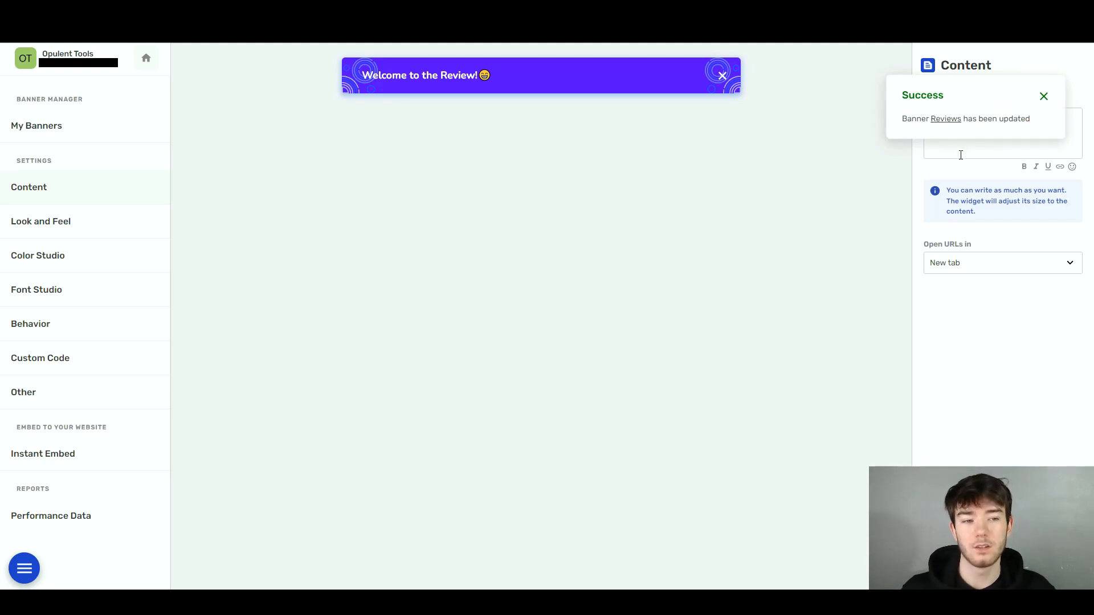
pyautogui.click(1042, 97)
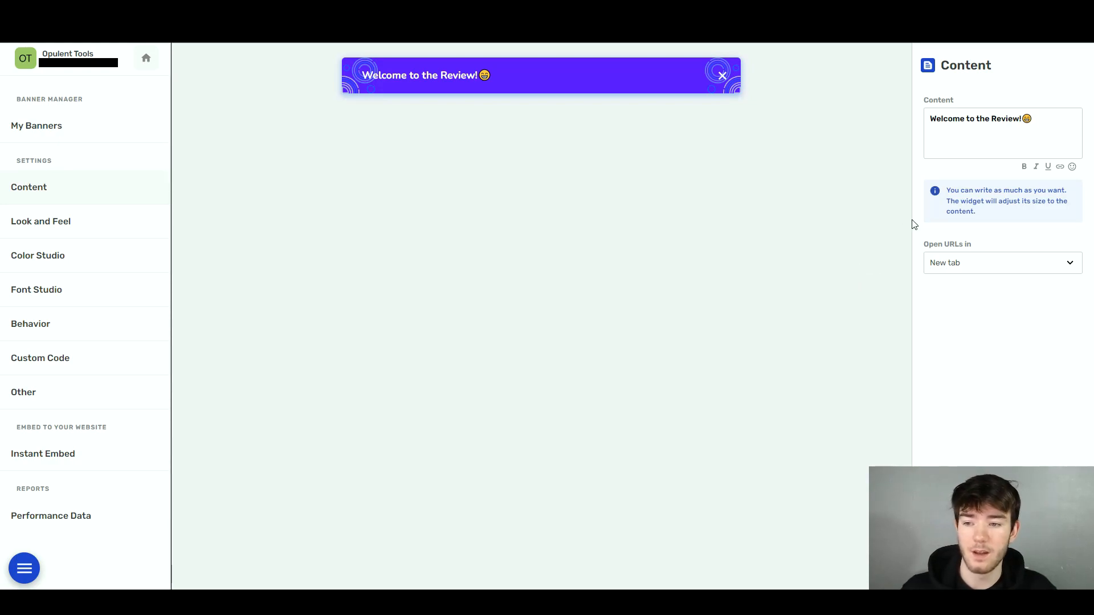
# Examine the author picture, mode and page position options in the Look and Feel settings
pyautogui.click(98, 231)
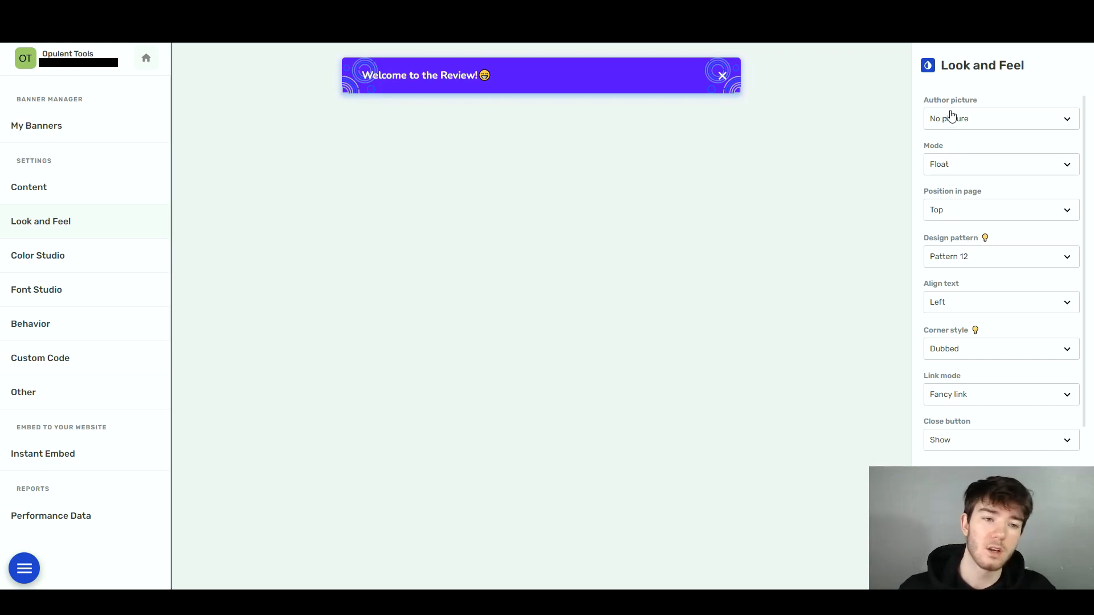
pyautogui.click(979, 128)
pyautogui.click(980, 126)
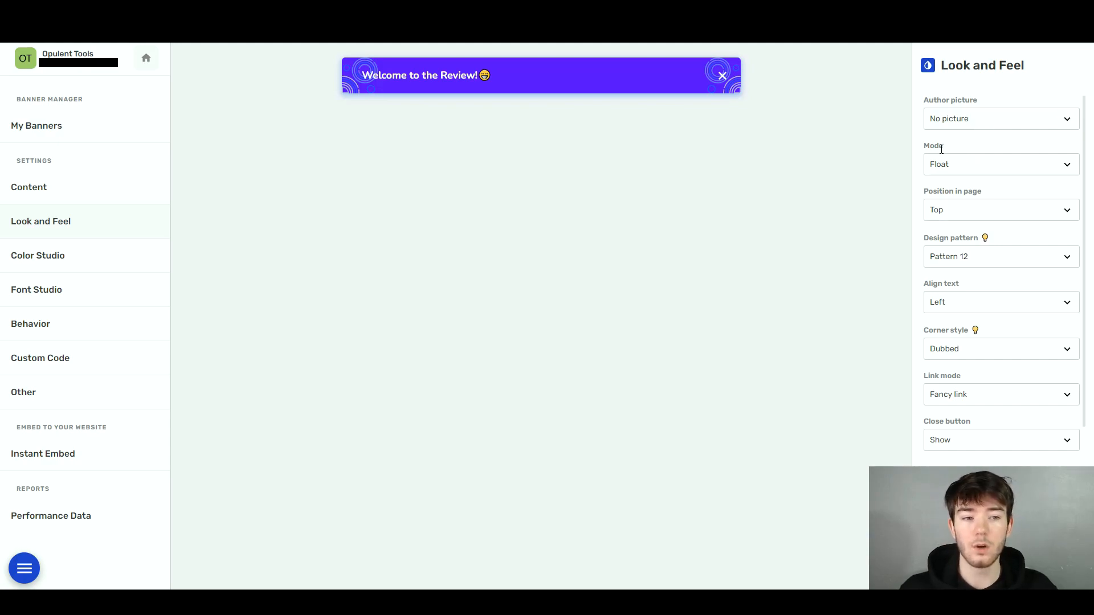
pyautogui.click(957, 166)
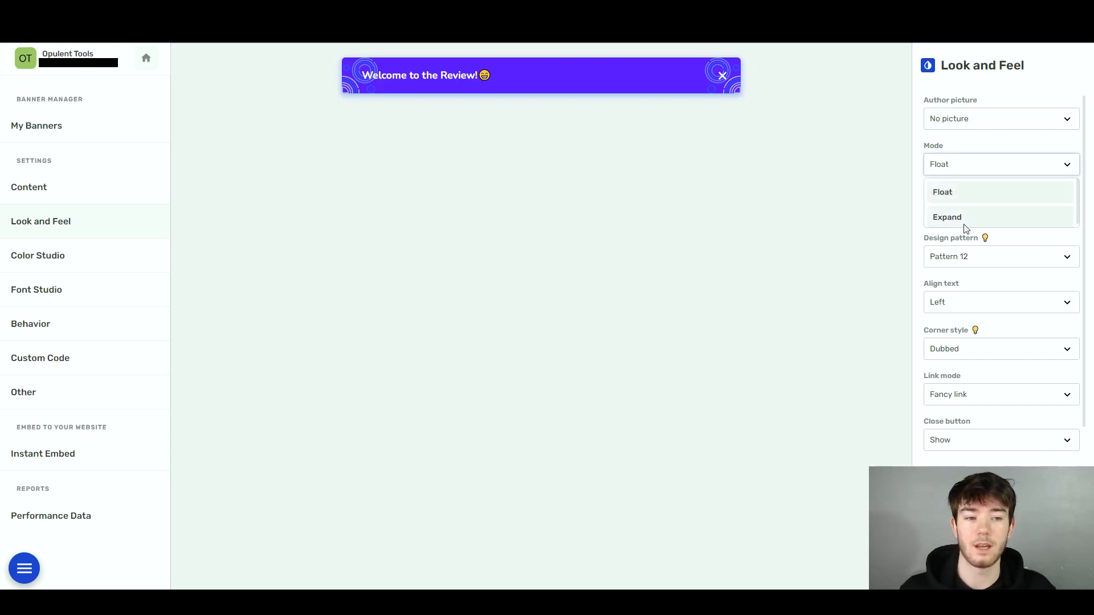
pyautogui.click(942, 164)
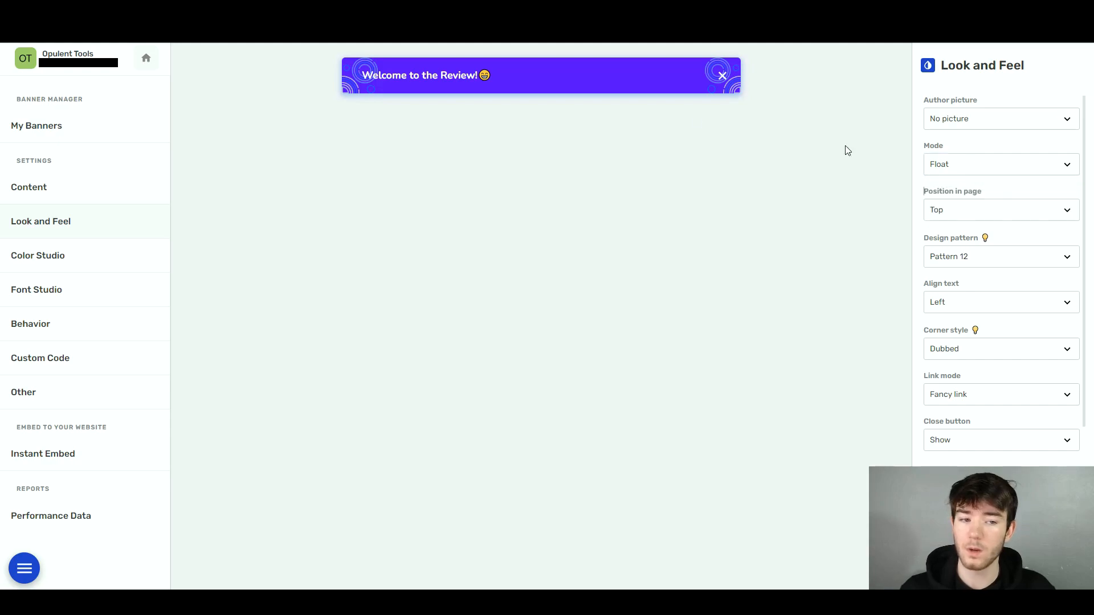
pyautogui.click(958, 218)
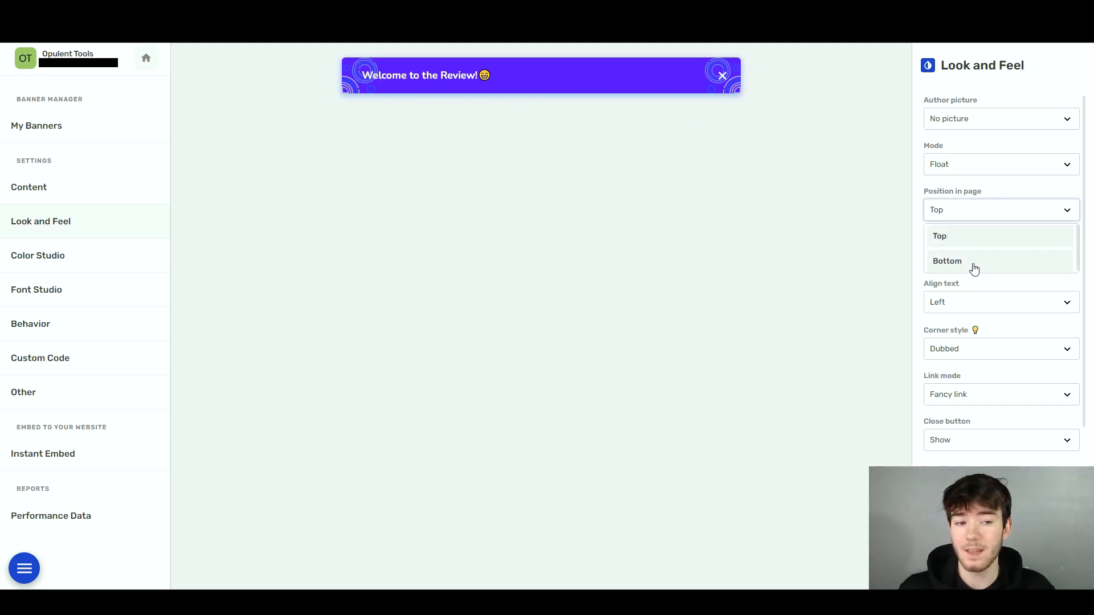
pyautogui.click(963, 218)
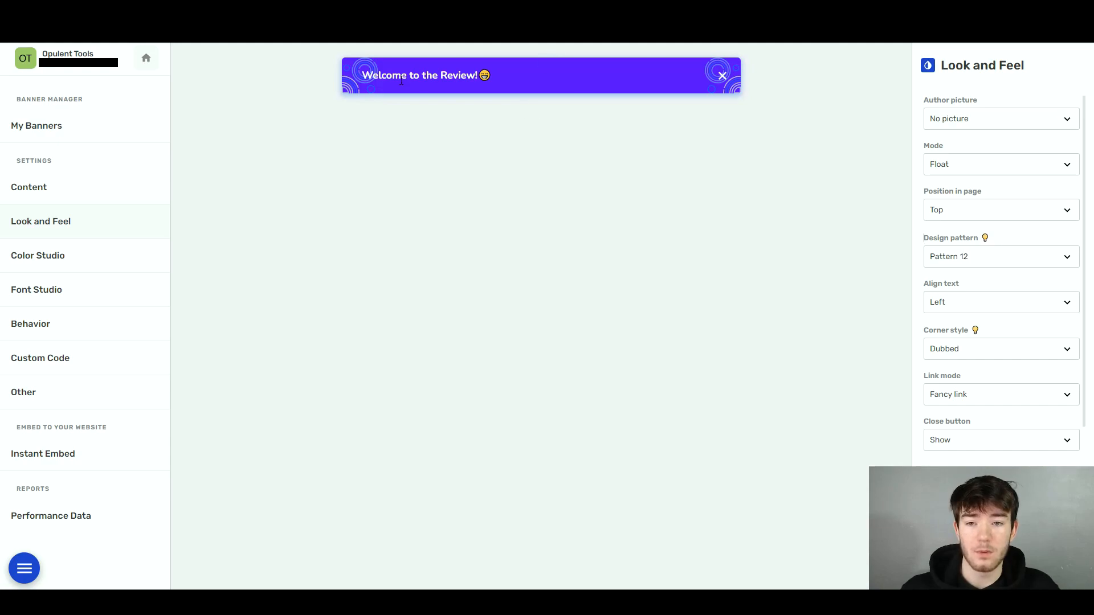
# Try Pattern 1 as the banner's design pattern and settle on Pattern 7
pyautogui.click(965, 260)
pyautogui.click(971, 308)
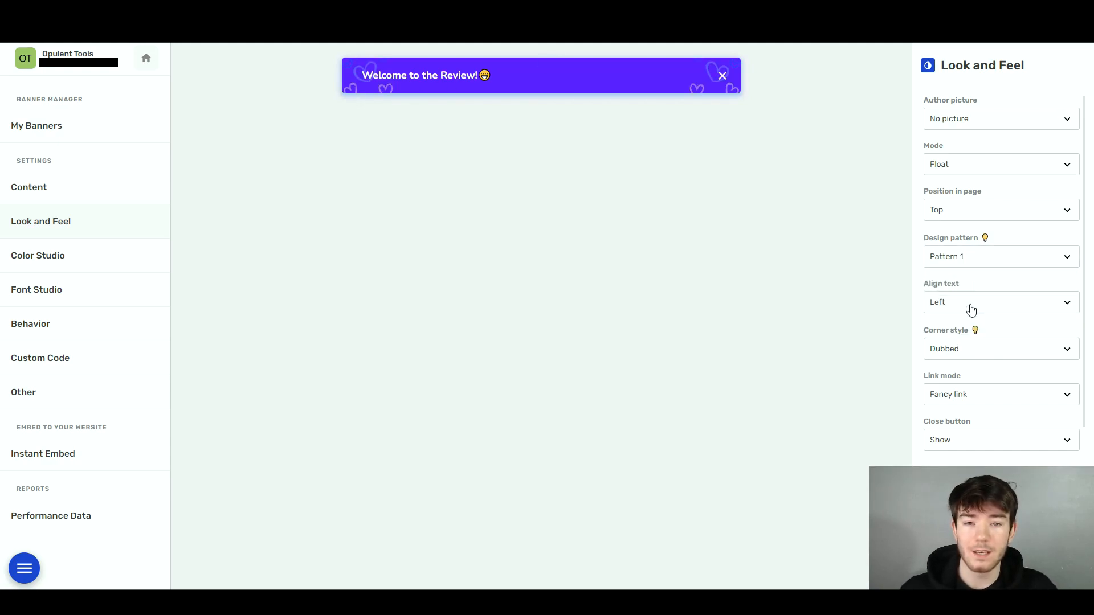
pyautogui.click(963, 258)
pyautogui.scroll(-1, 973, 308)
pyautogui.click(975, 310)
pyautogui.click(999, 263)
pyautogui.scroll(-1, 987, 301)
pyautogui.click(981, 293)
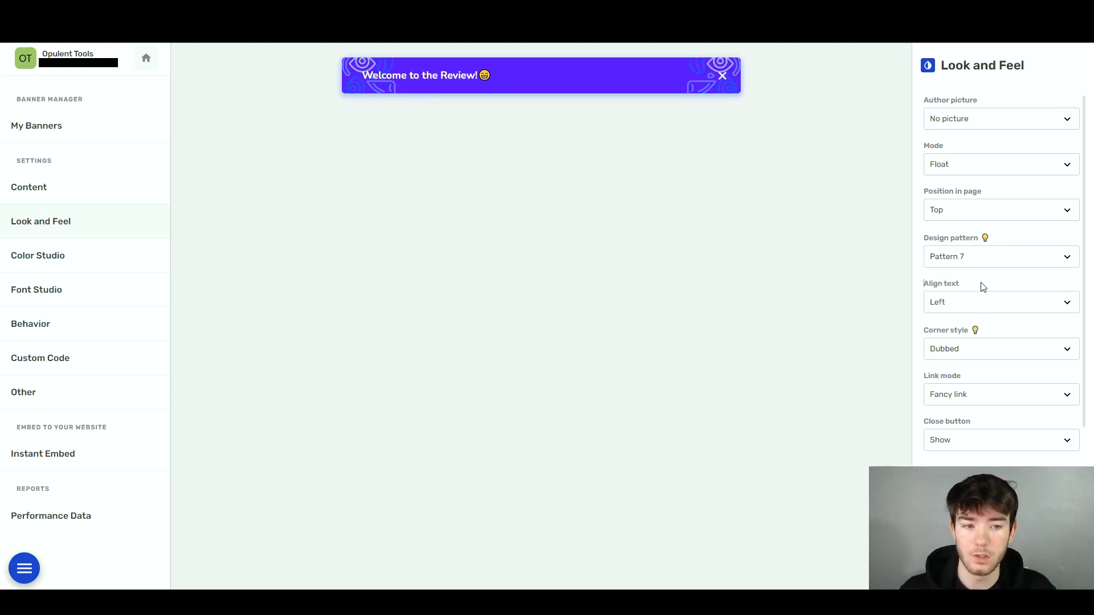
# Change the banner's design pattern to Pattern 11
pyautogui.click(986, 264)
pyautogui.scroll(-2, 981, 317)
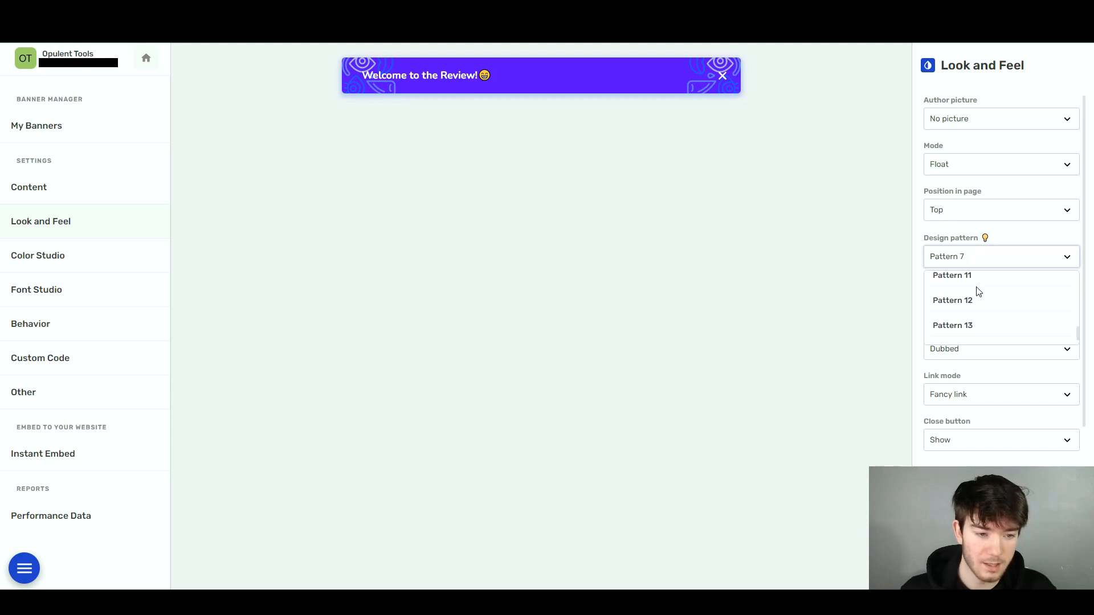
pyautogui.click(978, 280)
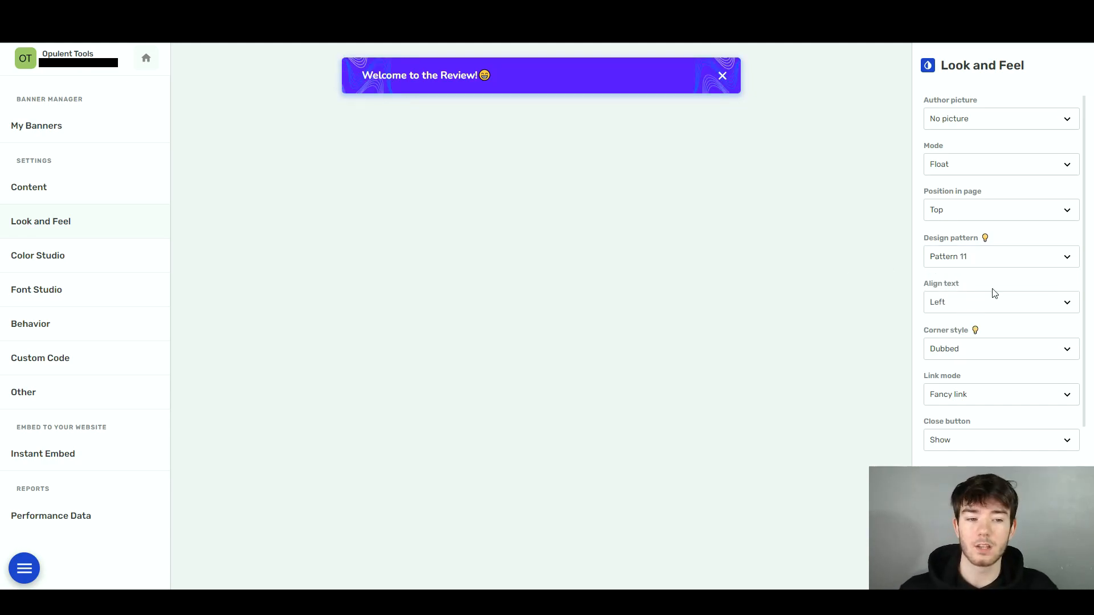
# Set the banner's text alignment to Center and review the other alignment options
pyautogui.click(960, 310)
pyautogui.click(956, 356)
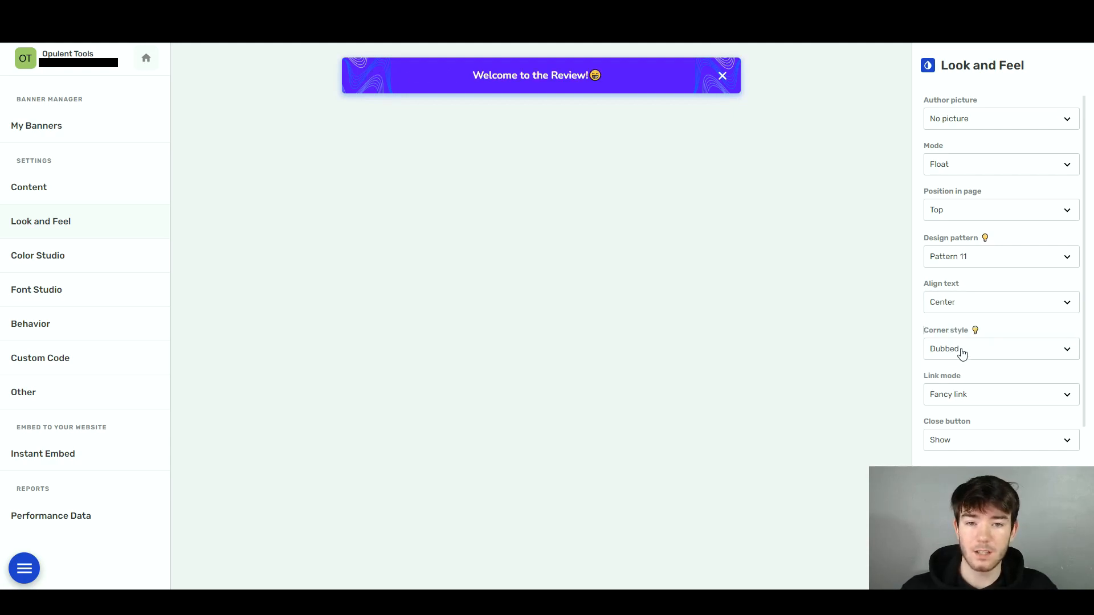
pyautogui.click(972, 311)
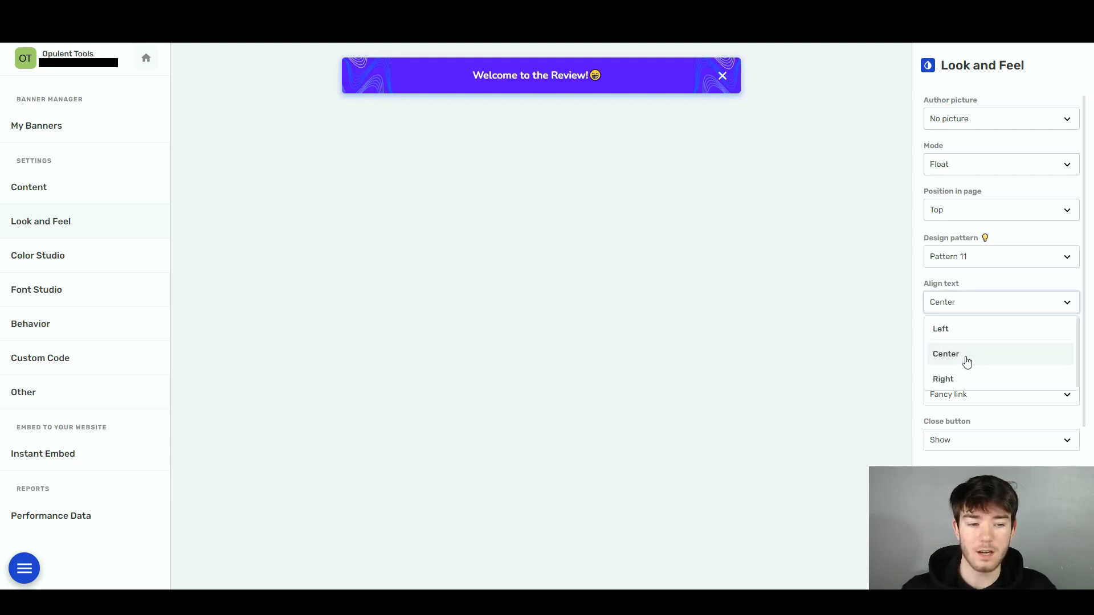
pyautogui.click(963, 306)
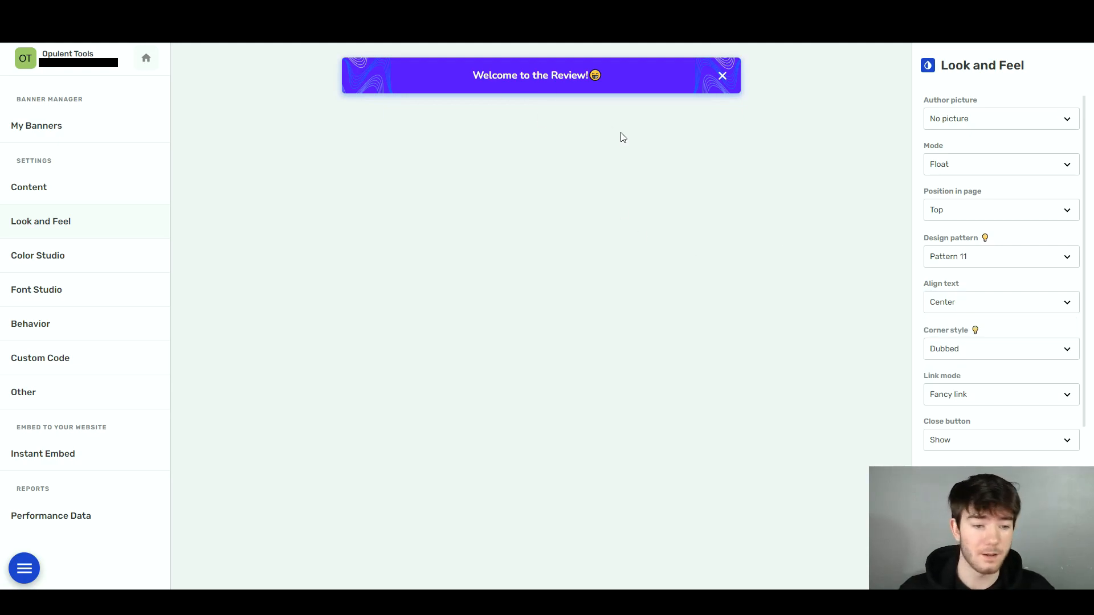
# Try the Cornered and Dubbed corner styles on the banner and settle on Round
pyautogui.click(970, 360)
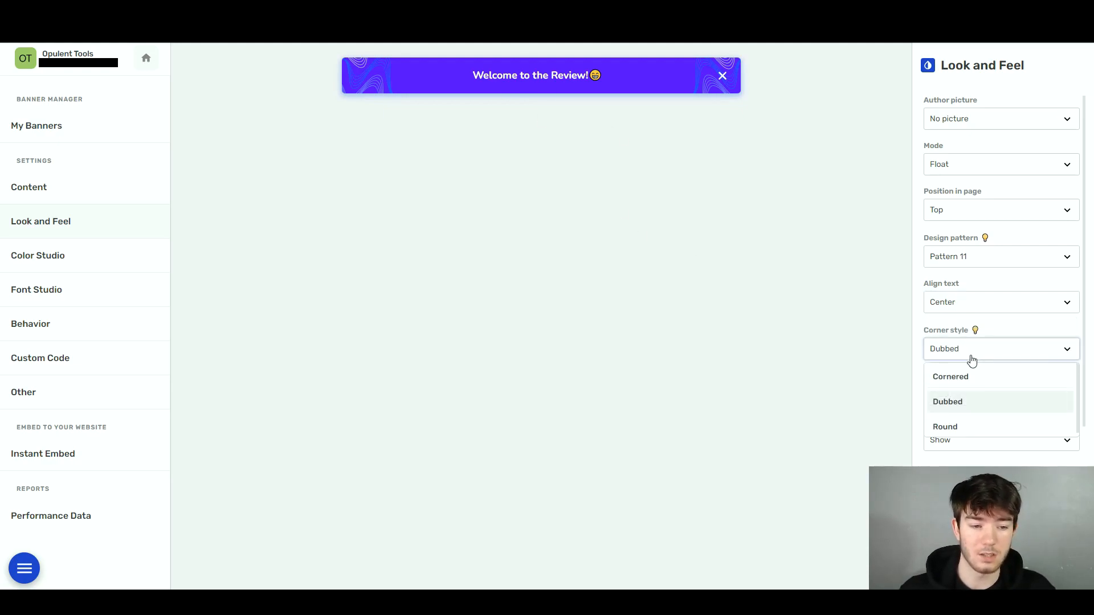
pyautogui.click(984, 378)
pyautogui.click(972, 353)
pyautogui.click(974, 402)
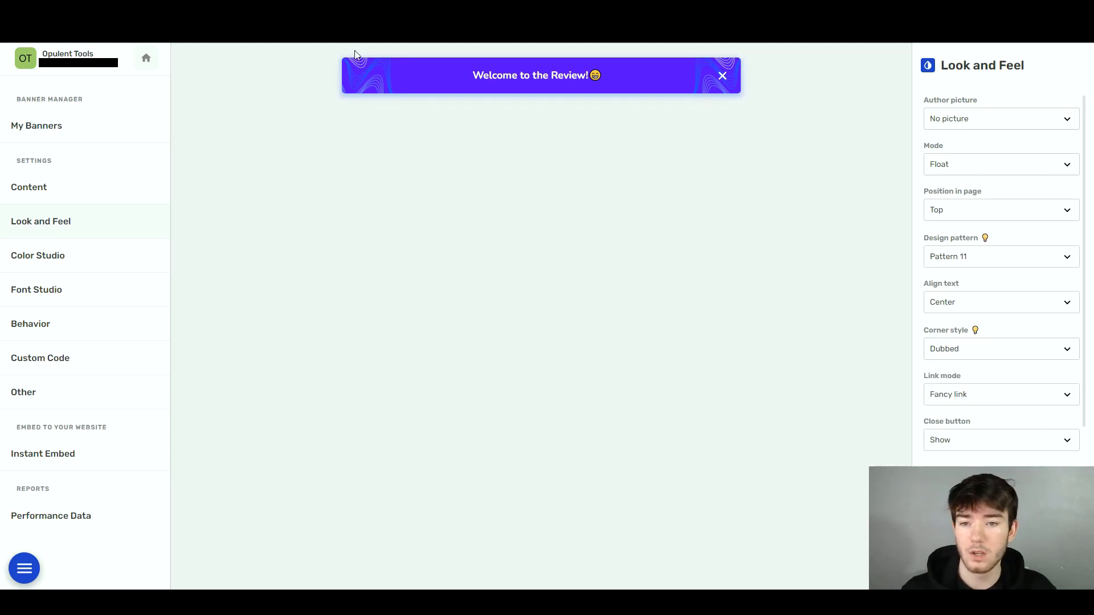
pyautogui.click(966, 352)
pyautogui.click(977, 425)
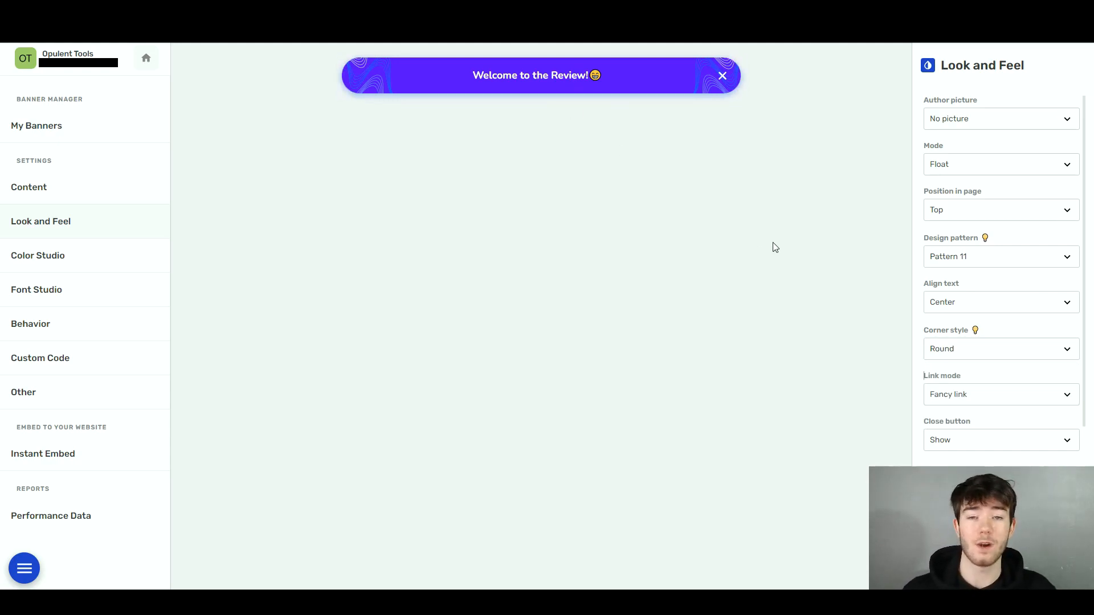
# Set the banner's link mode to Normal
pyautogui.click(977, 395)
pyautogui.click(977, 392)
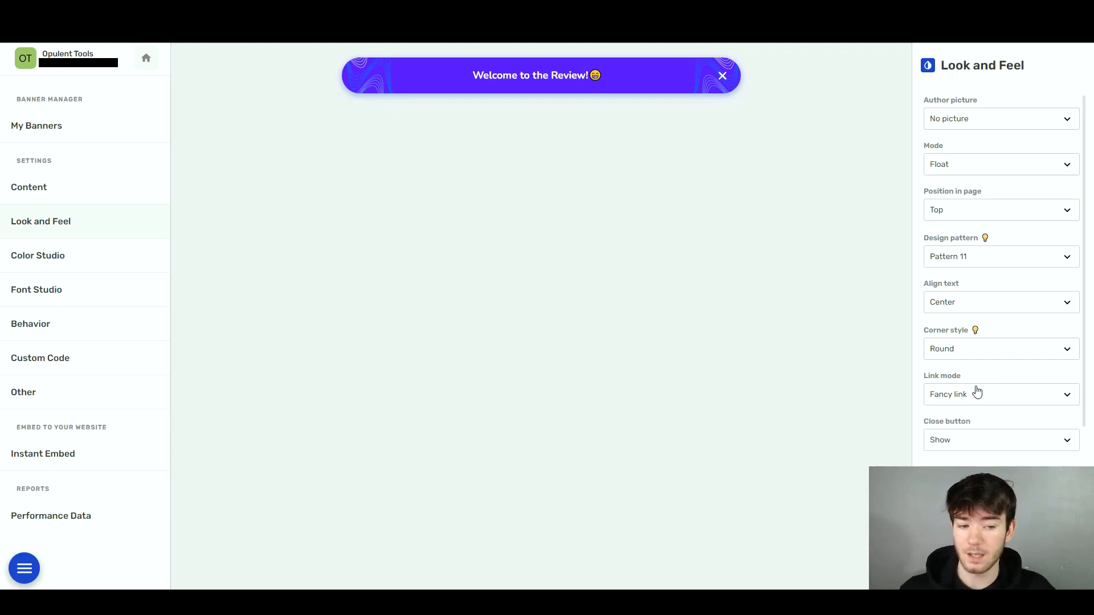
pyautogui.click(977, 393)
pyautogui.click(973, 423)
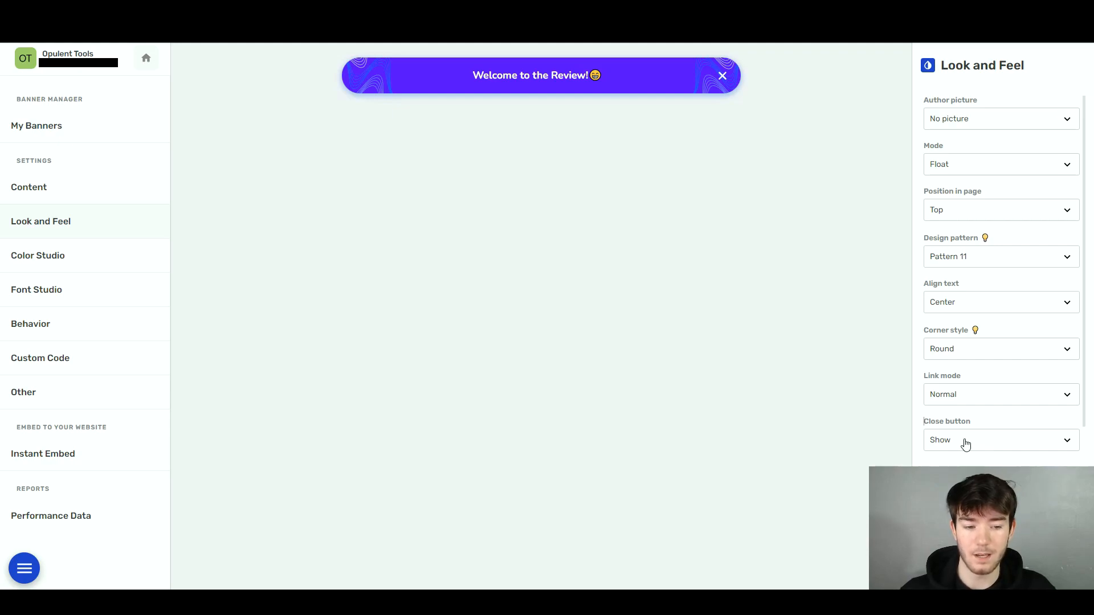
# Try hiding the banner's close button, and set it to Show again
pyautogui.scroll(-2, 966, 444)
pyautogui.click(954, 372)
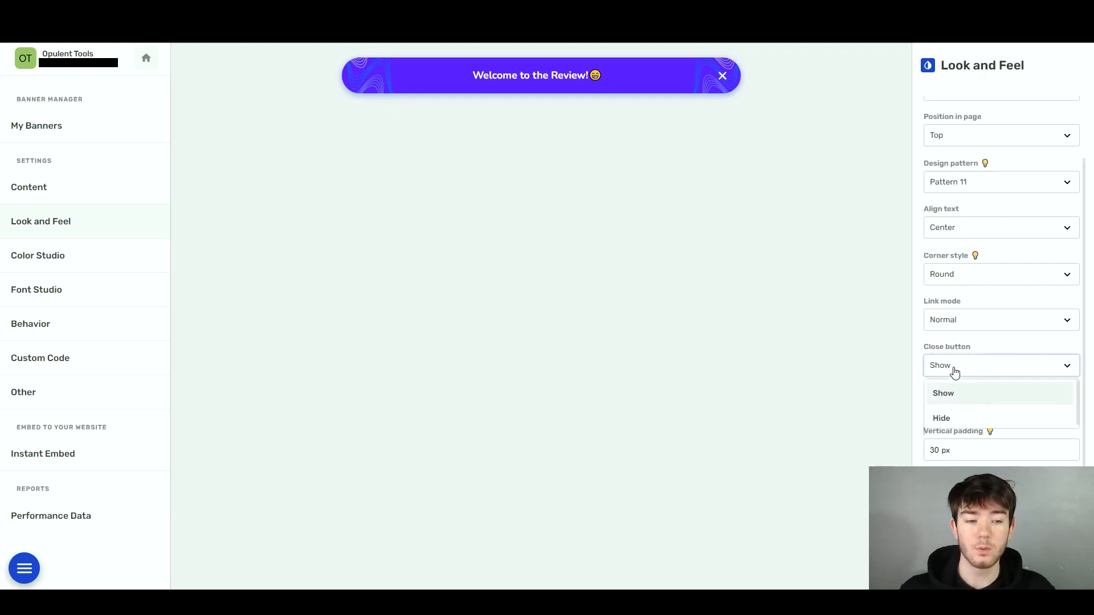
pyautogui.click(959, 418)
pyautogui.click(959, 368)
pyautogui.click(960, 395)
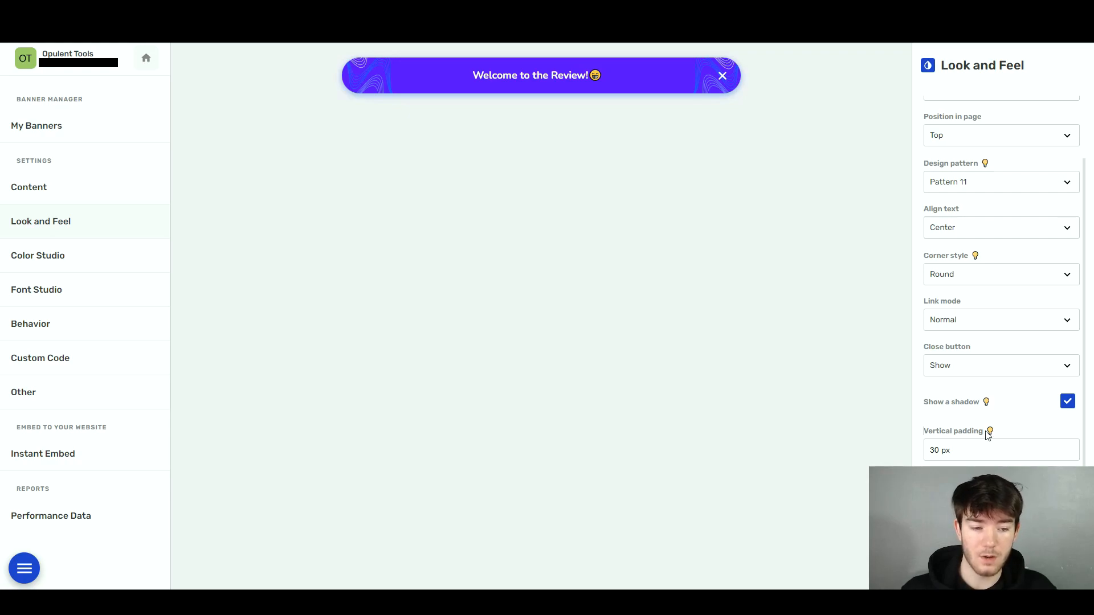
# Toggle the banner's shadow off and on, and try adjusting the vertical padding before returning it to 30 px
pyautogui.click(1066, 406)
pyautogui.click(1067, 406)
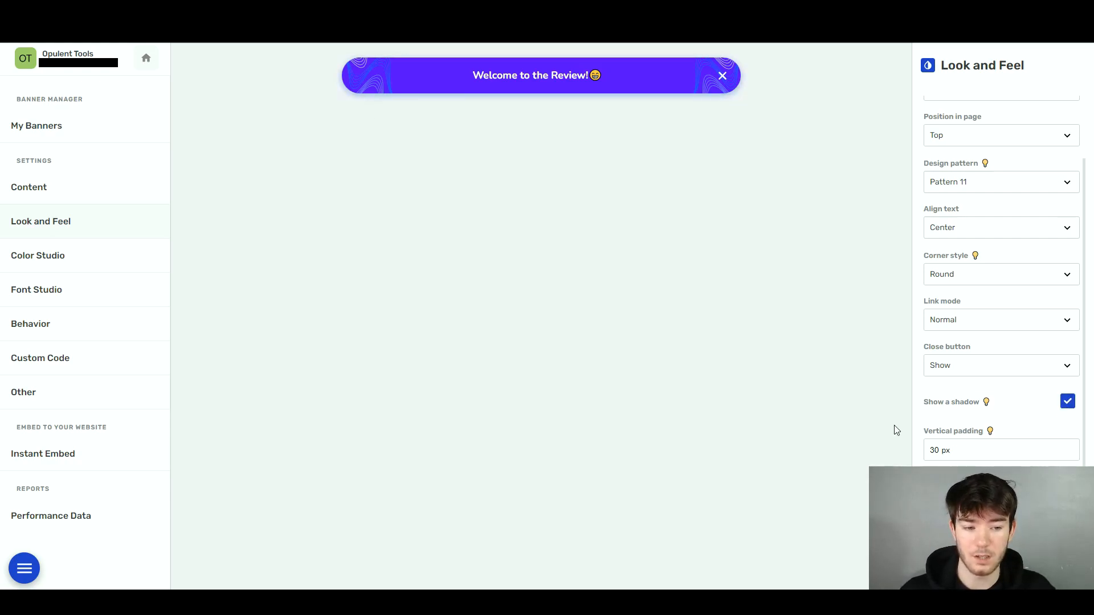
pyautogui.click(1070, 448)
pyautogui.click(1070, 454)
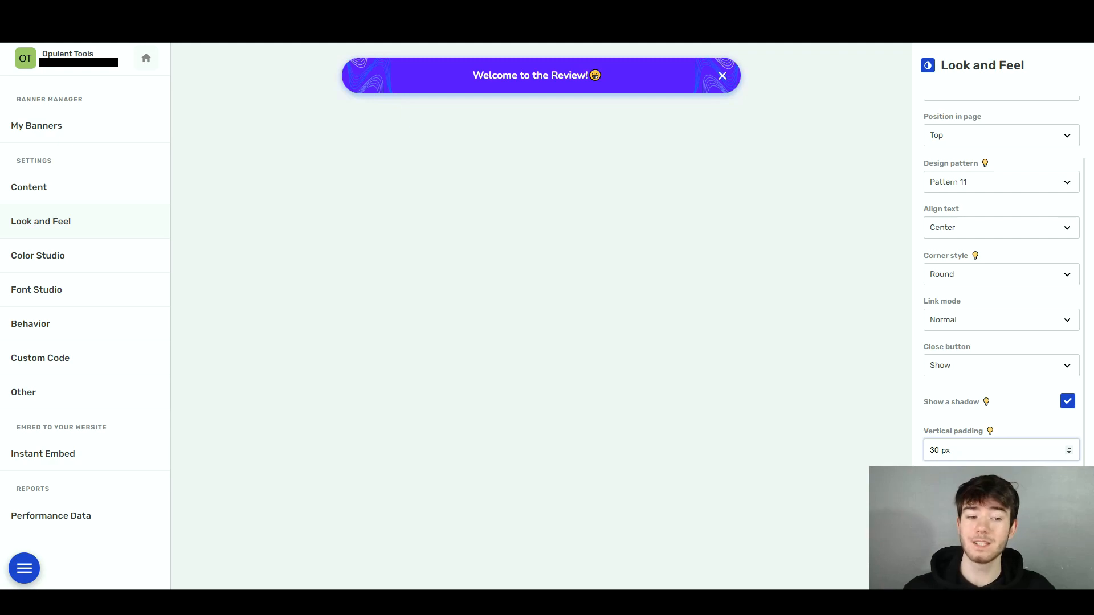
pyautogui.click(470, 293)
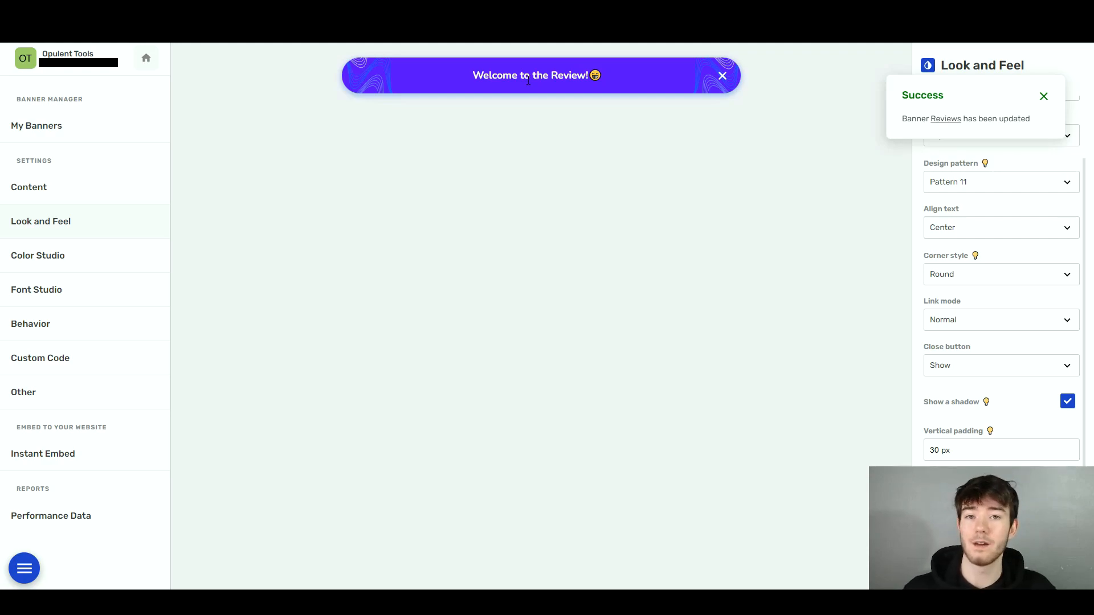
# Try the suggested blue, red and pink color palettes in Color Studio and settle on the blue one with the #4ba6ec background
pyautogui.click(142, 272)
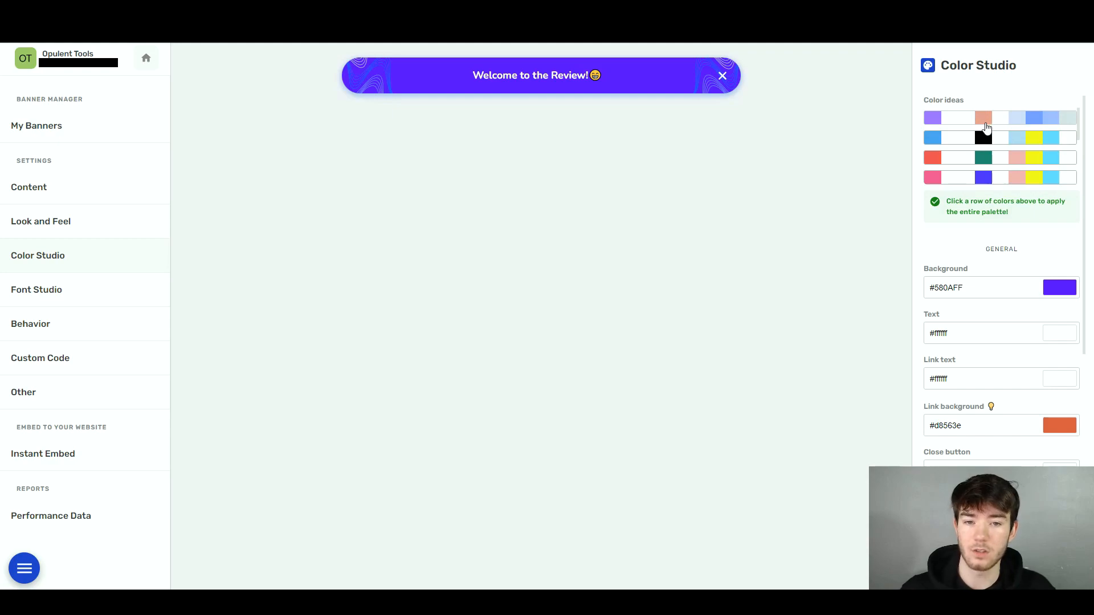
pyautogui.click(986, 144)
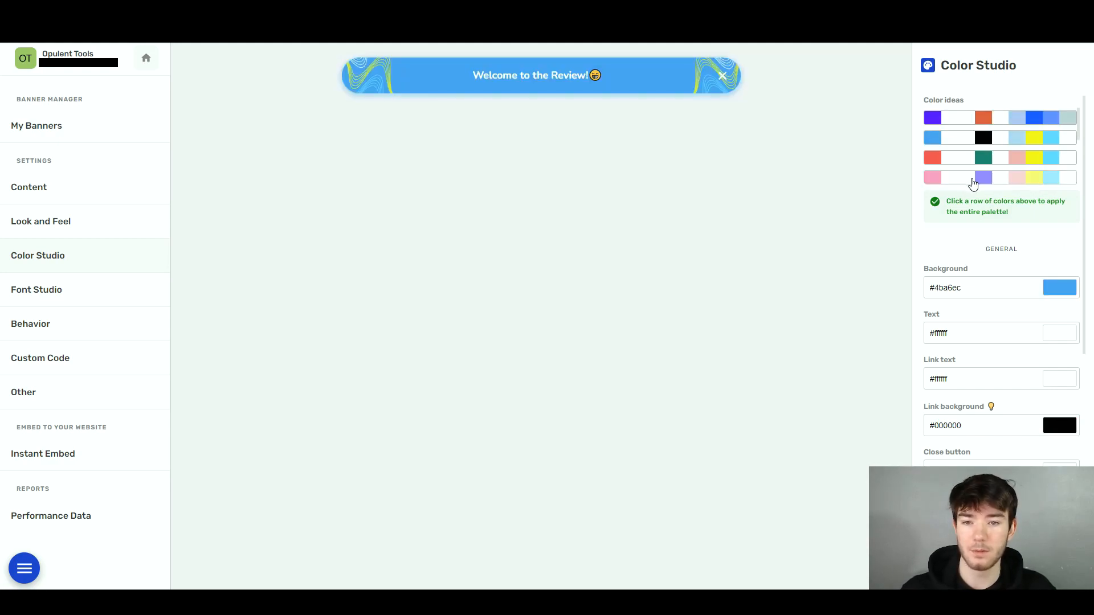
pyautogui.click(978, 162)
pyautogui.click(982, 177)
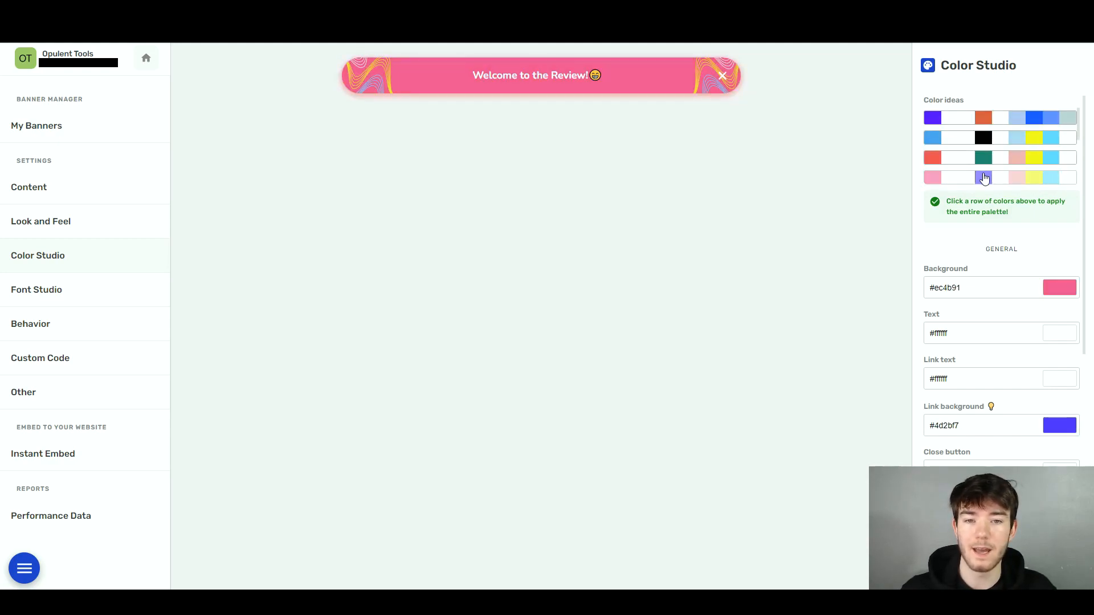
pyautogui.click(983, 139)
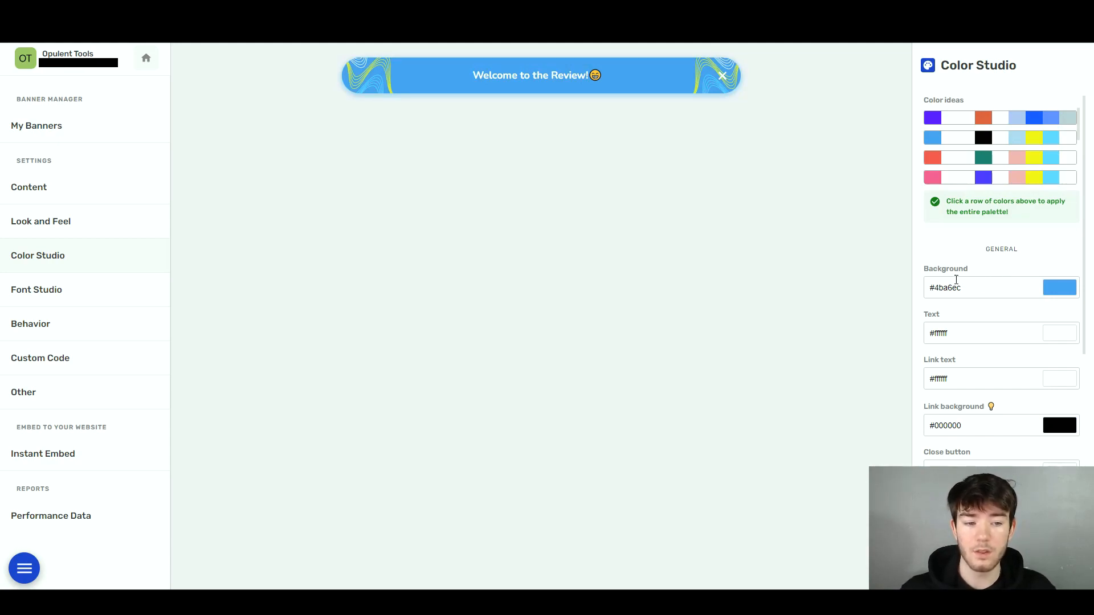
# Look through the individual color settings and change the banner's background color to light blue #7ac6ff
pyautogui.scroll(-2, 978, 354)
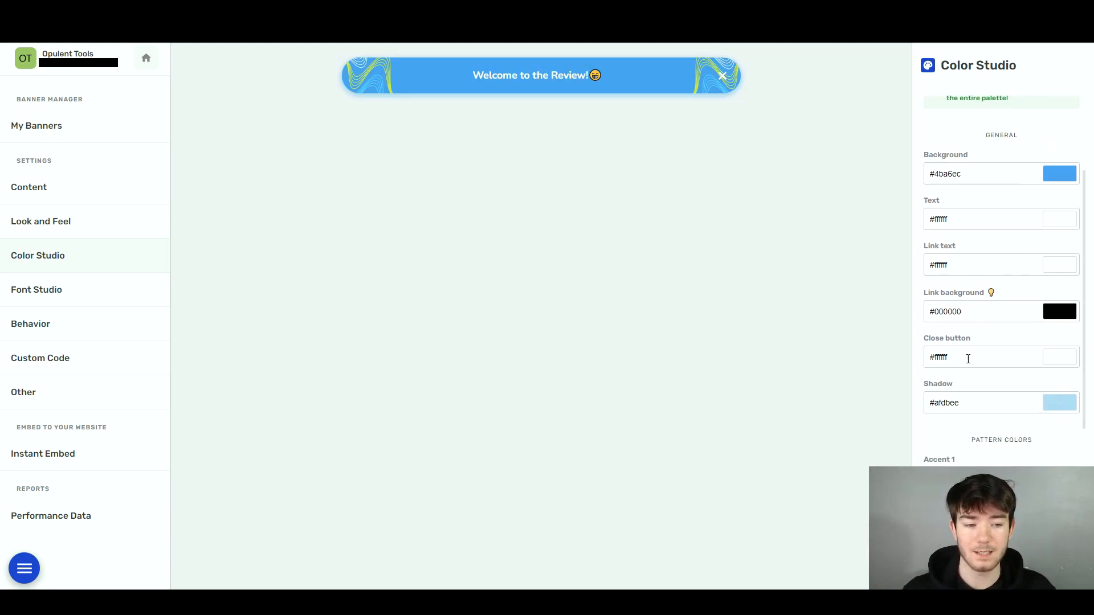
pyautogui.scroll(-1, 973, 302)
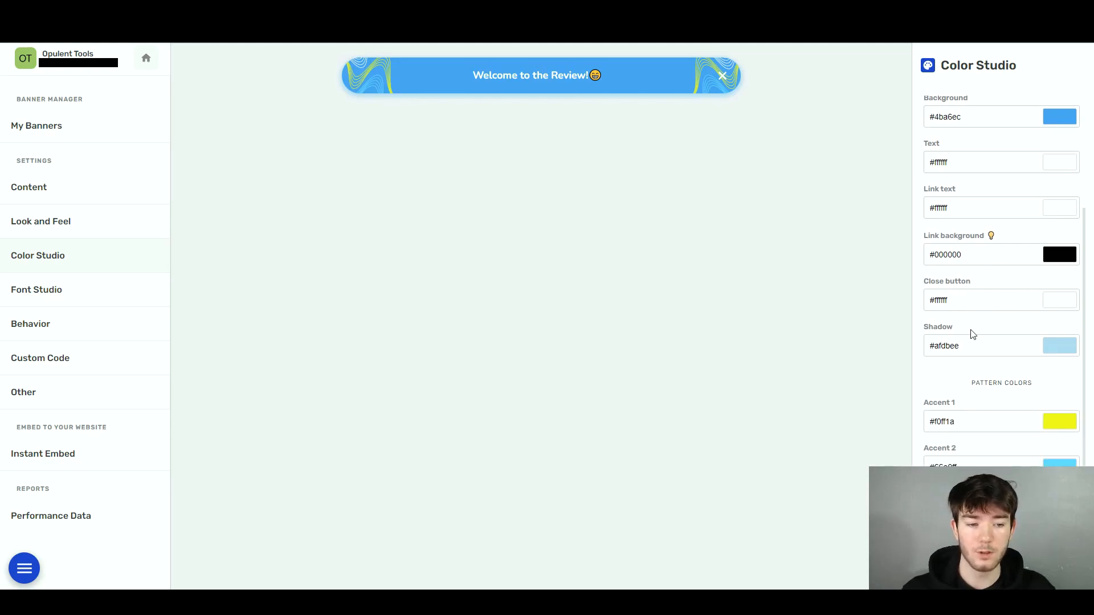
pyautogui.scroll(-1, 974, 335)
pyautogui.scroll(4, 1003, 399)
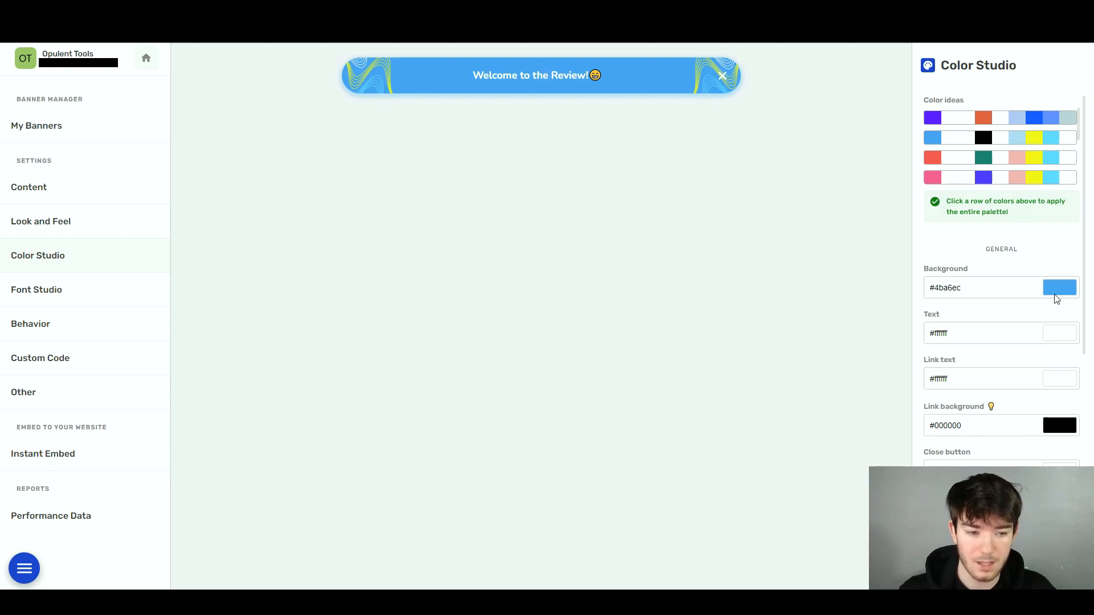
pyautogui.click(1060, 291)
pyautogui.moveTo(1010, 305); pyautogui.dragTo(994, 263)
pyautogui.click(1062, 249)
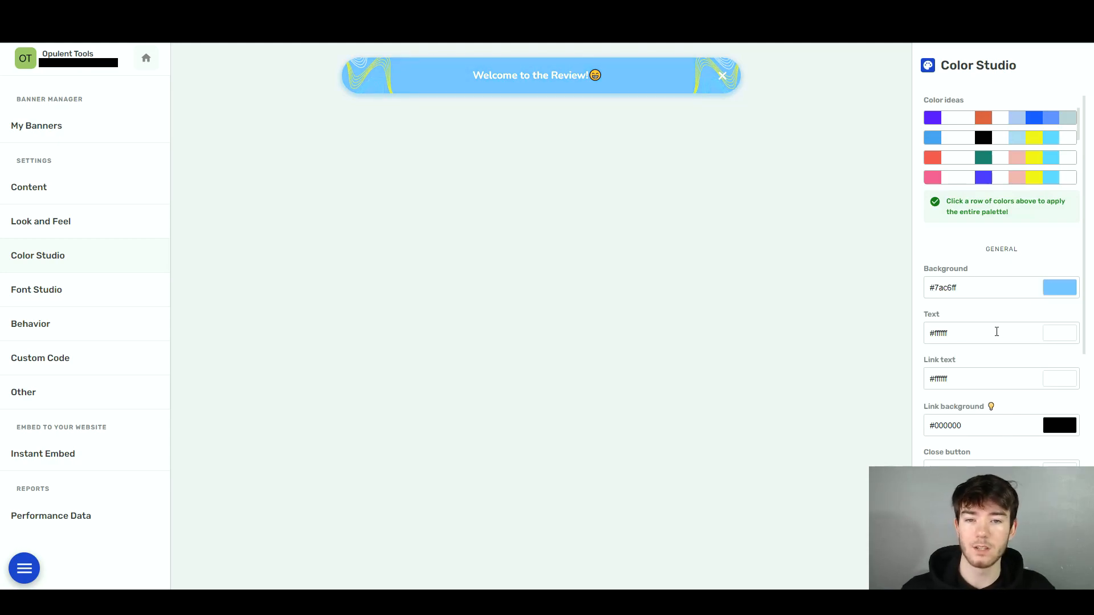
# Change the banner's shadow color to grey #a3a3a3
pyautogui.scroll(-1, 981, 308)
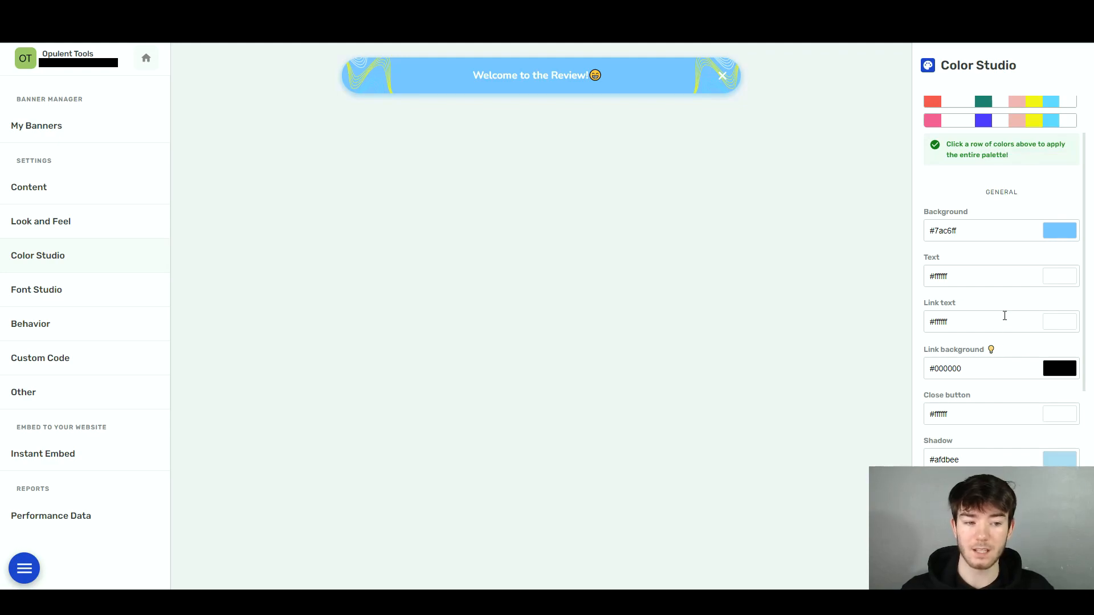
pyautogui.scroll(-1, 1015, 344)
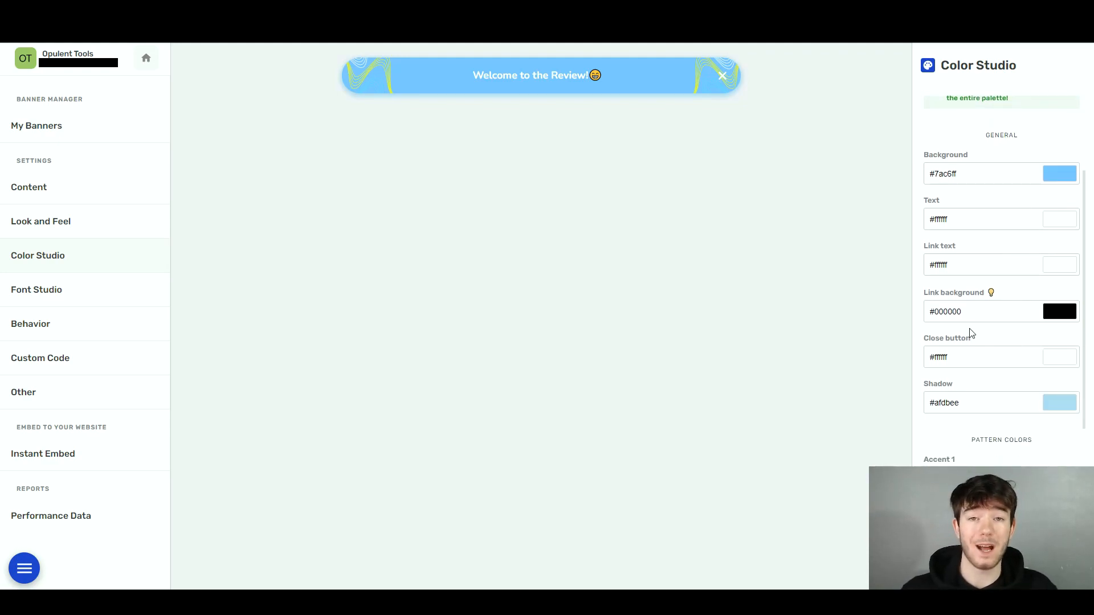
pyautogui.scroll(-1, 977, 334)
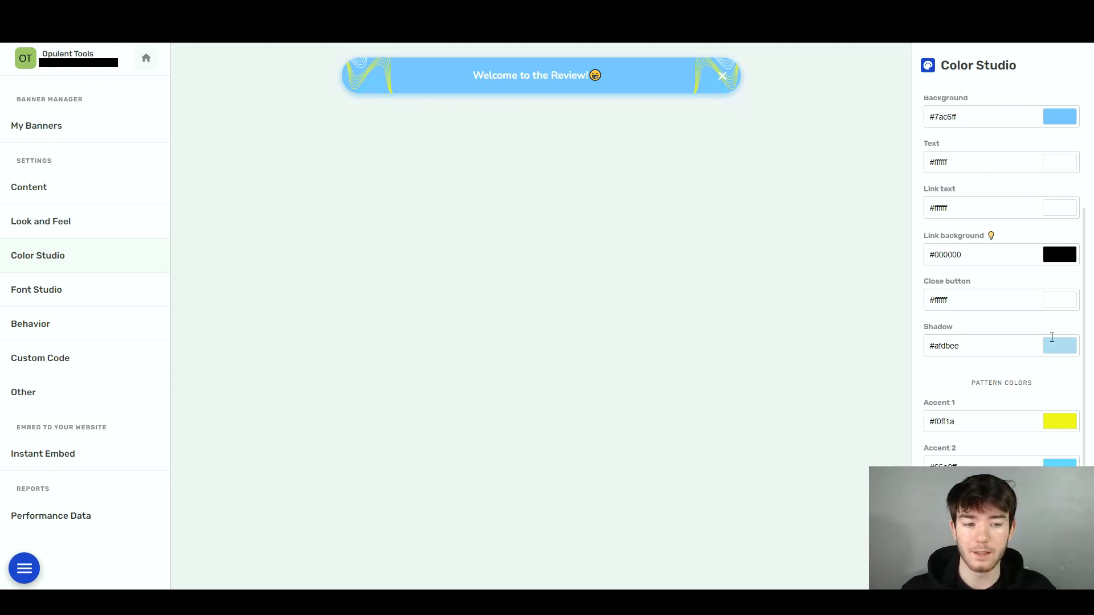
pyautogui.click(1058, 356)
pyautogui.moveTo(946, 383); pyautogui.dragTo(897, 367)
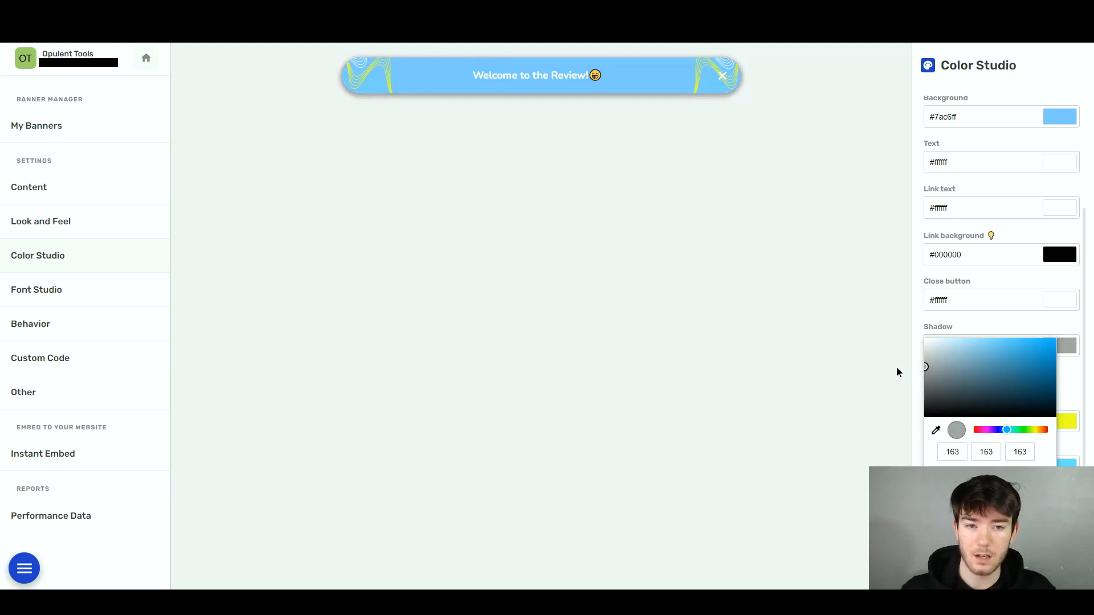
pyautogui.click(967, 327)
# Set the Accent 1 pattern color to purple #cd1aff
pyautogui.scroll(-1, 982, 383)
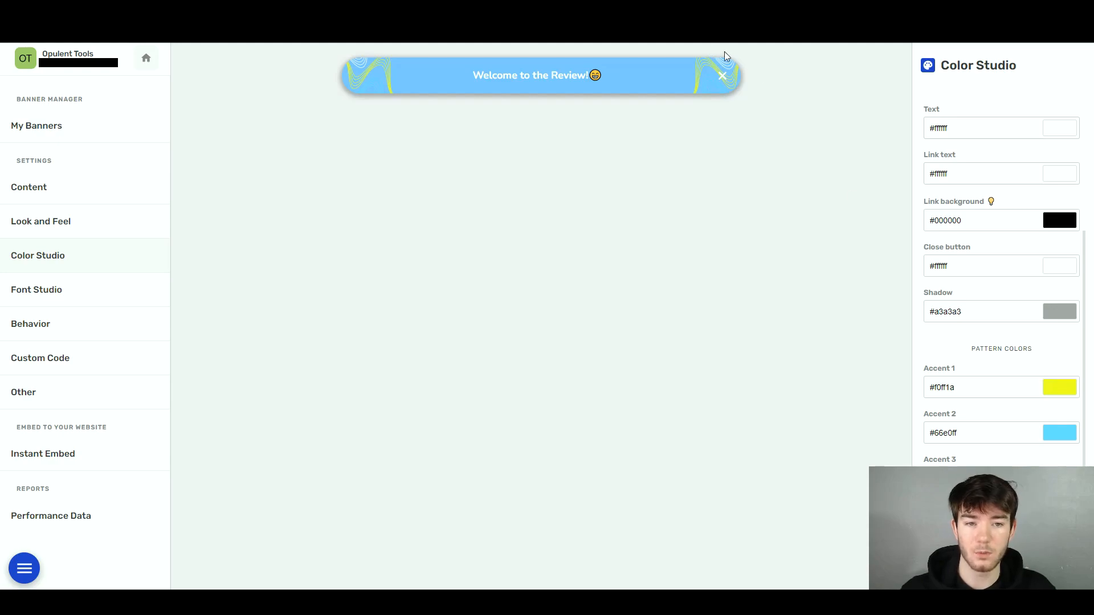
pyautogui.click(1061, 389)
pyautogui.moveTo(1010, 471)
pyautogui.mouseDown()
pyautogui.moveTo(978, 471)
pyautogui.moveTo(988, 472)
pyautogui.mouseUp()
pyautogui.click(955, 344)
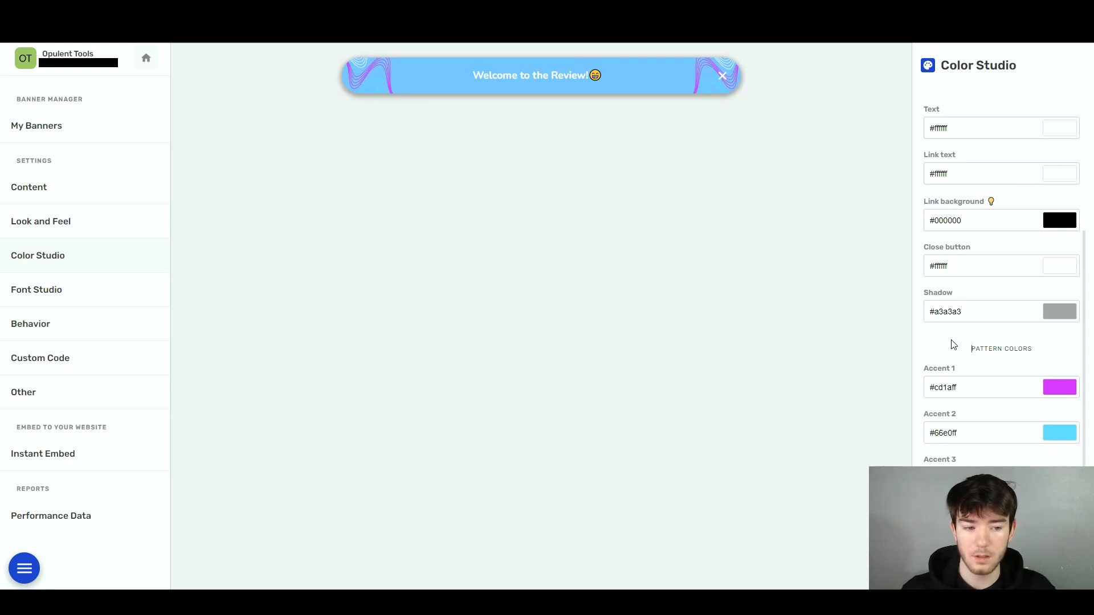
# Set the Accent 2 pattern color to pink #ff38ac
pyautogui.click(1059, 435)
pyautogui.moveTo(1004, 517); pyautogui.dragTo(980, 517)
pyautogui.moveTo(1022, 439); pyautogui.dragTo(1028, 422)
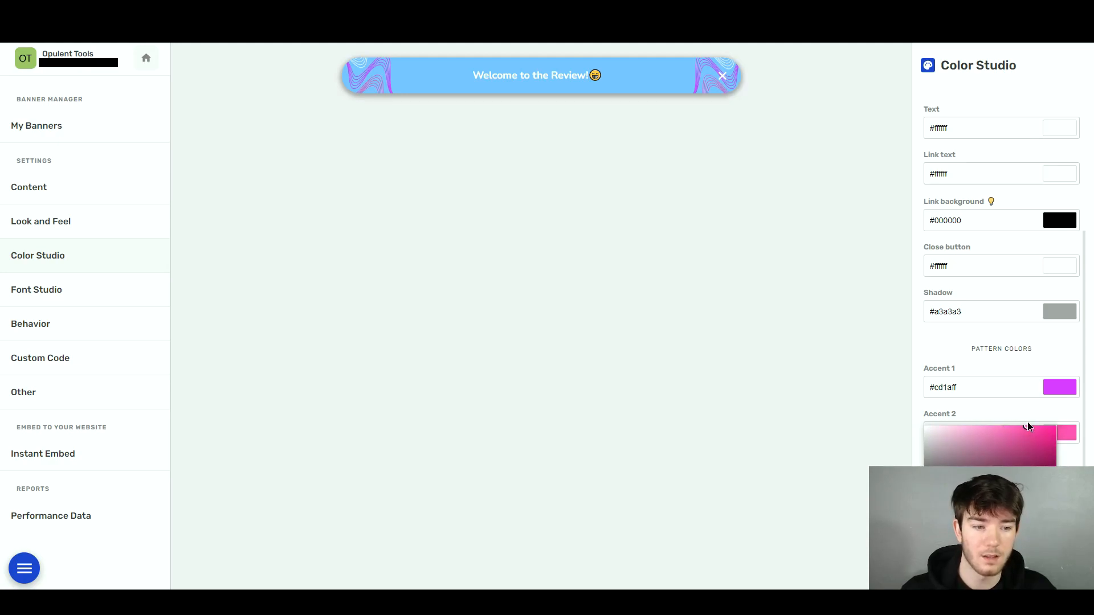
pyautogui.click(1028, 410)
# Pick a new, more saturated color for the Accent 3 pattern color
pyautogui.click(993, 477)
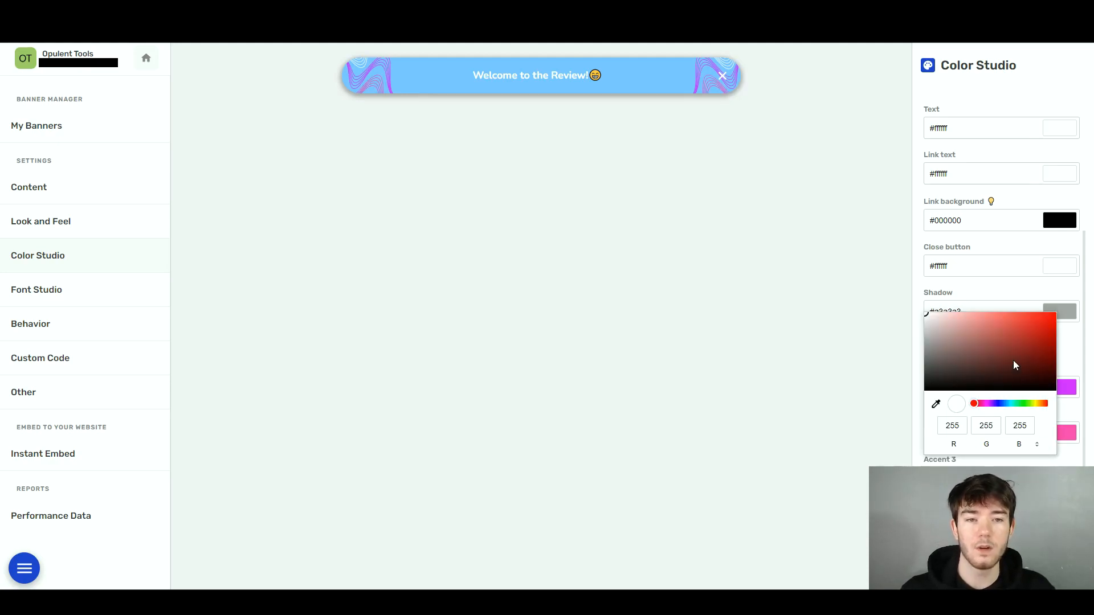
pyautogui.moveTo(983, 404); pyautogui.dragTo(989, 405)
pyautogui.moveTo(972, 357); pyautogui.dragTo(1037, 300)
pyautogui.click(1003, 294)
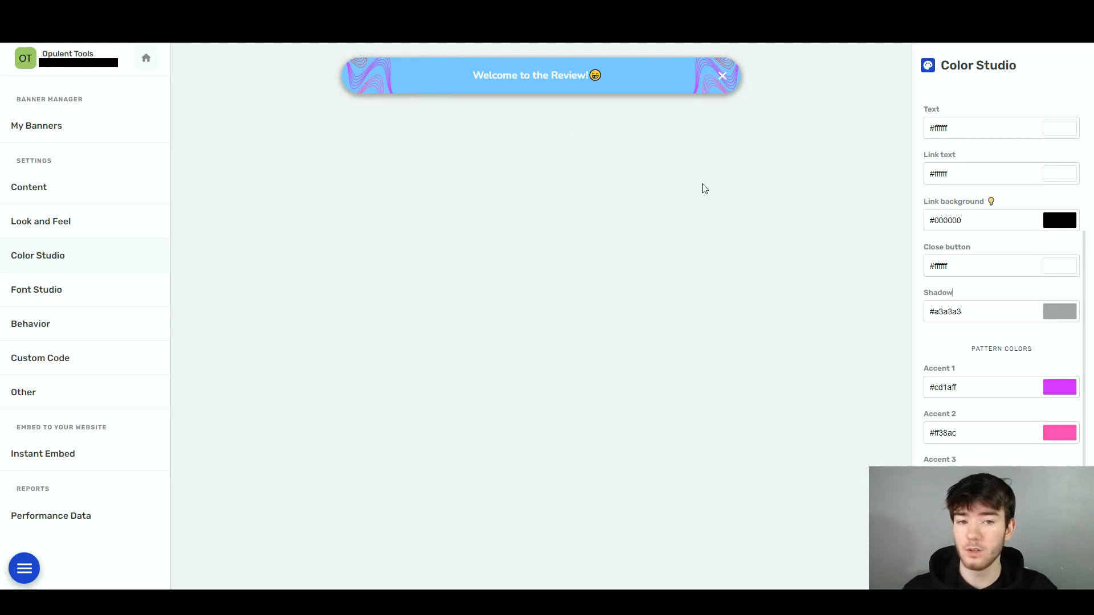
# Try the suggested Montserrat and Poppins fonts in Font Studio and settle on Montserrat for the banner
pyautogui.scroll(3, 1073, 363)
pyautogui.scroll(1, 1074, 362)
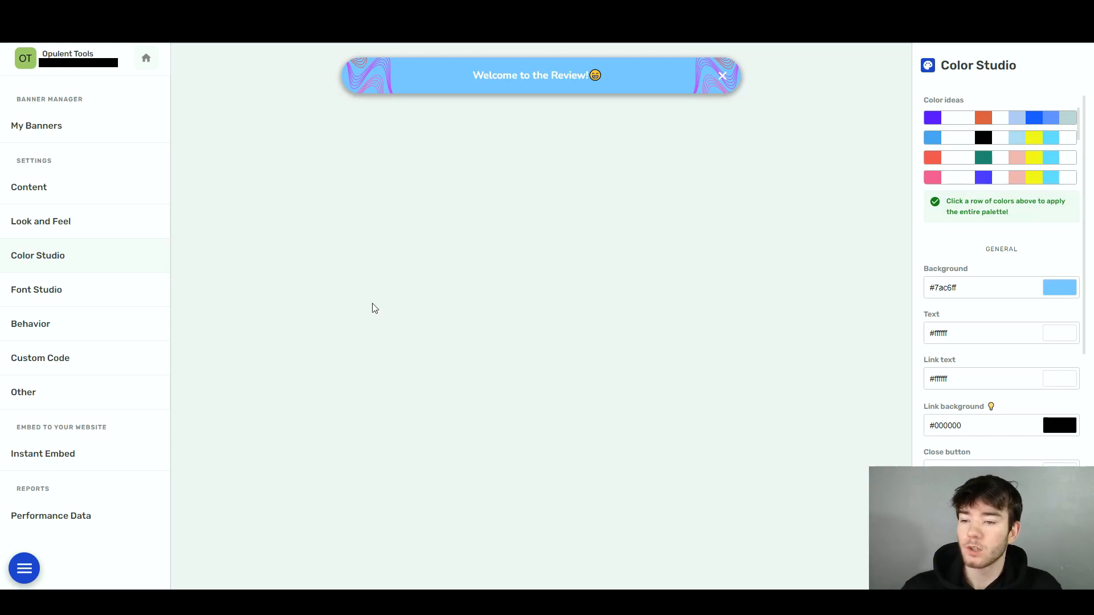
pyautogui.click(79, 290)
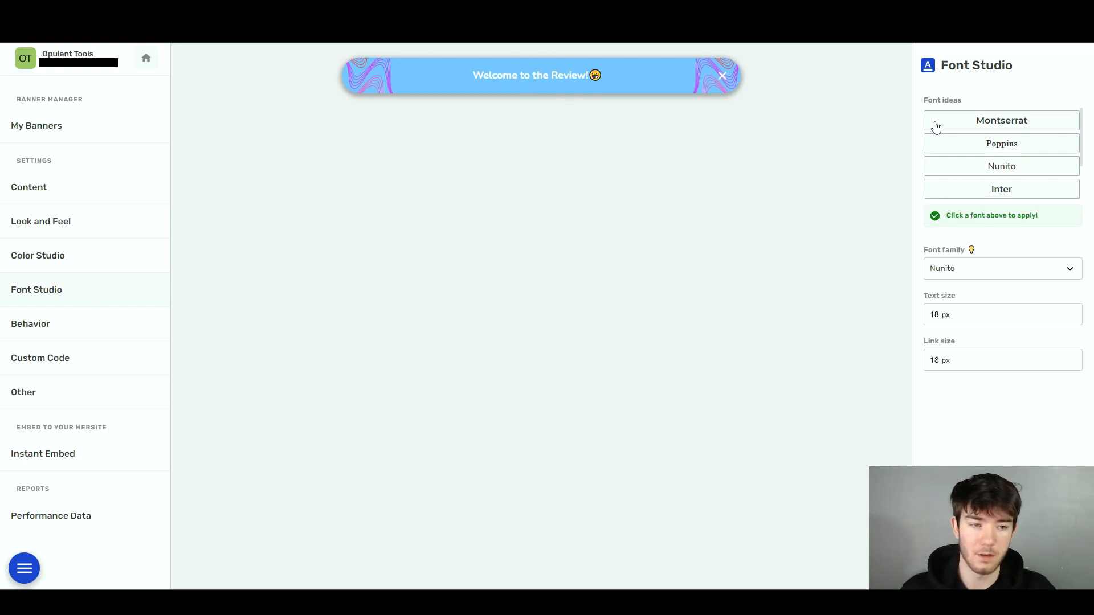
pyautogui.click(997, 121)
pyautogui.click(1003, 145)
pyautogui.click(1016, 126)
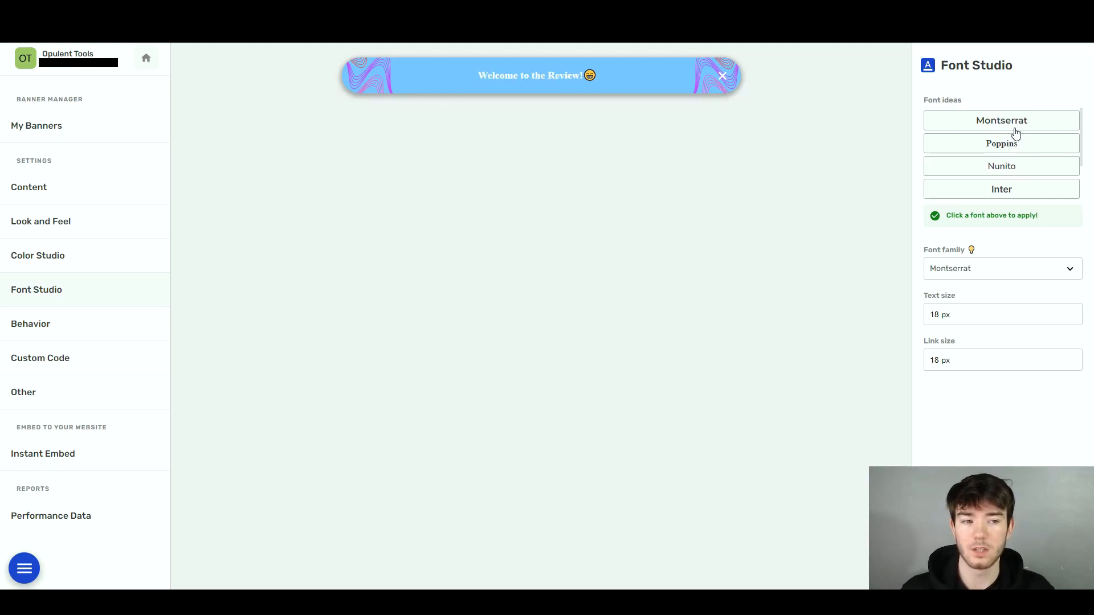
# Try the suggested Inter font for the banner, and settle on Lato as its font family
pyautogui.click(1007, 194)
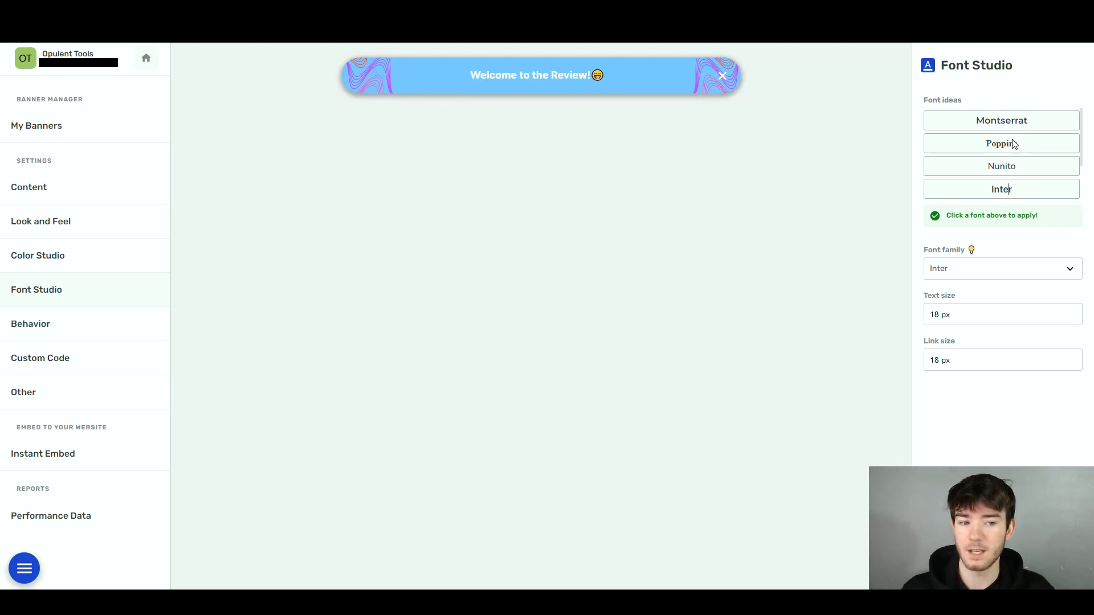
pyautogui.click(1050, 271)
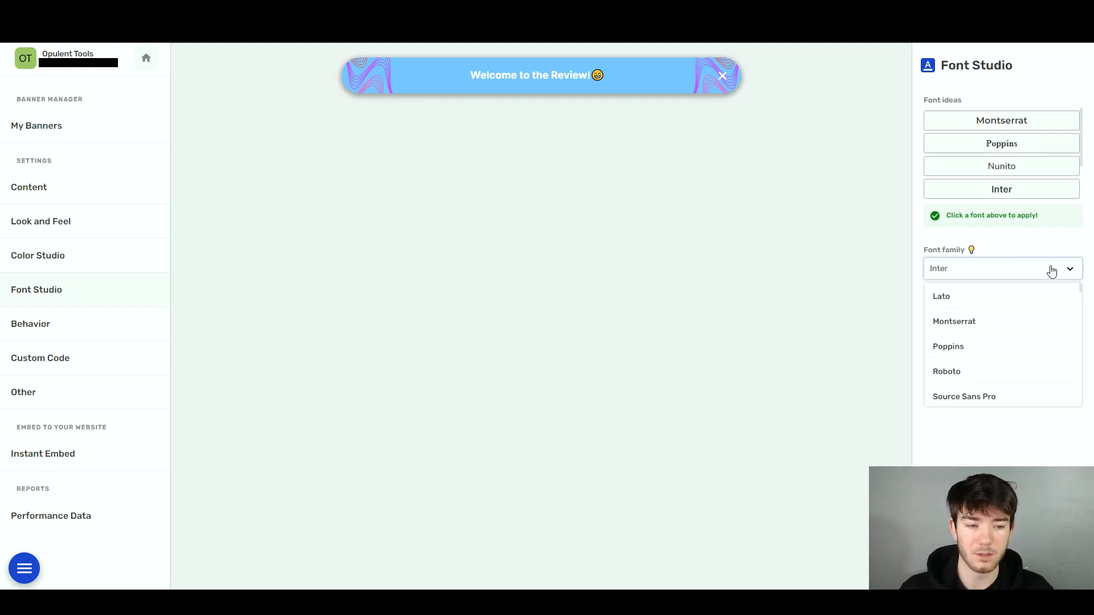
pyautogui.click(1003, 308)
pyautogui.click(1026, 271)
pyautogui.click(1019, 271)
pyautogui.click(1012, 193)
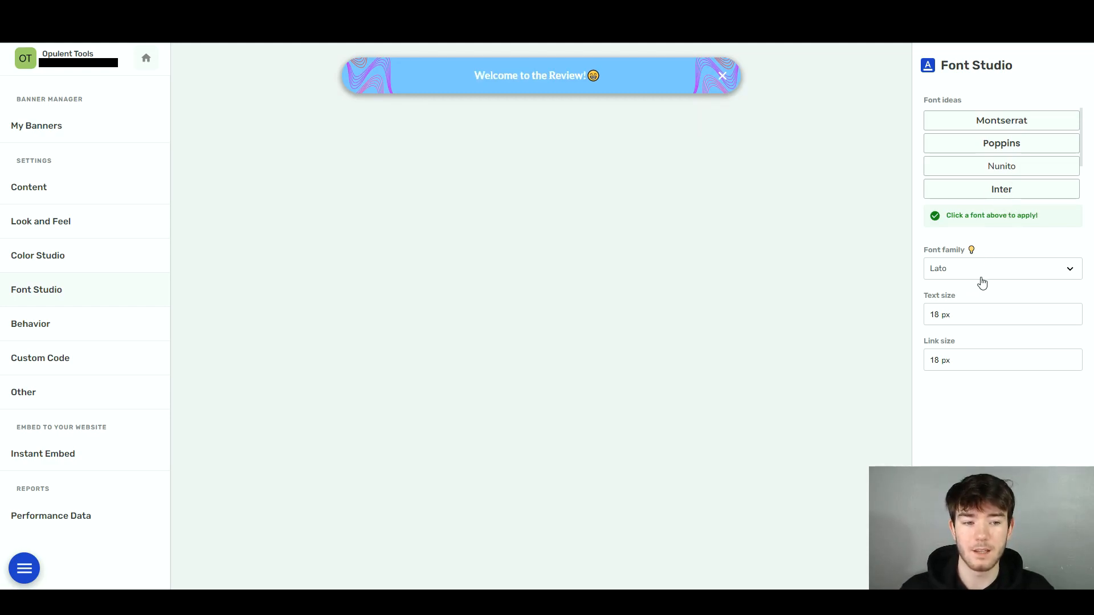
# Try banner text sizes of 21 px and 210 px, and settle on 25 px
pyautogui.click(1073, 312)
pyautogui.click(1073, 313)
pyautogui.click(1073, 313)
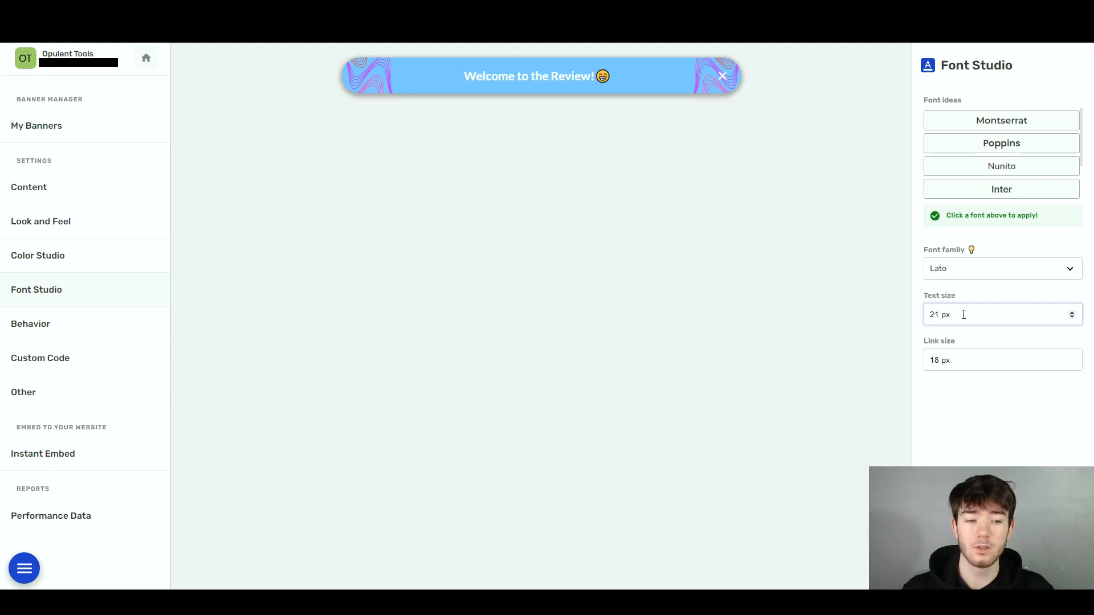
pyautogui.click(943, 314)
pyautogui.write('0')
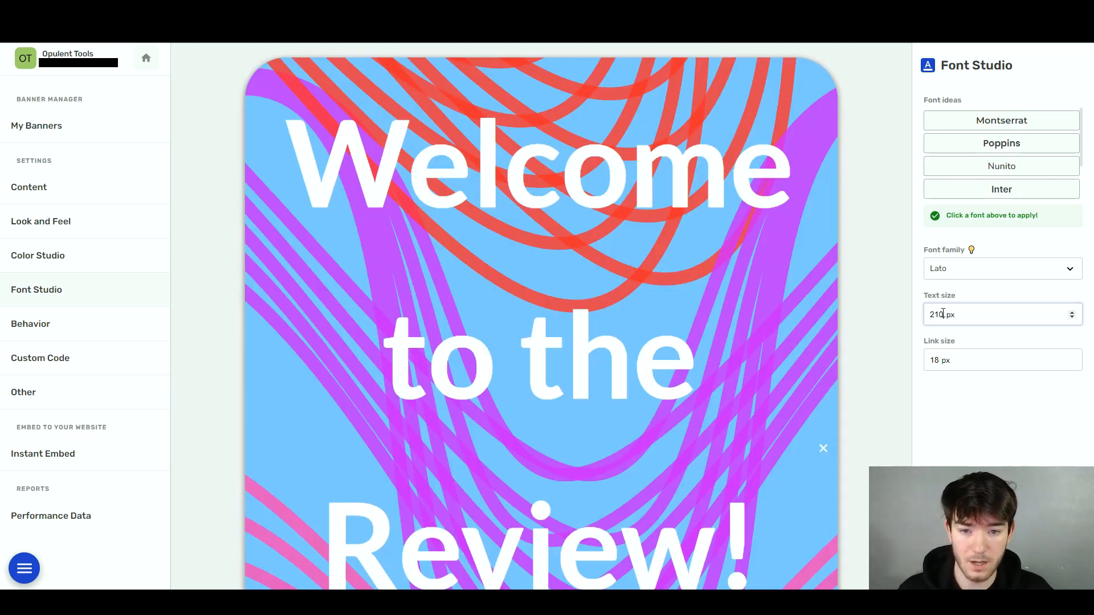
pyautogui.press('BackSpace')
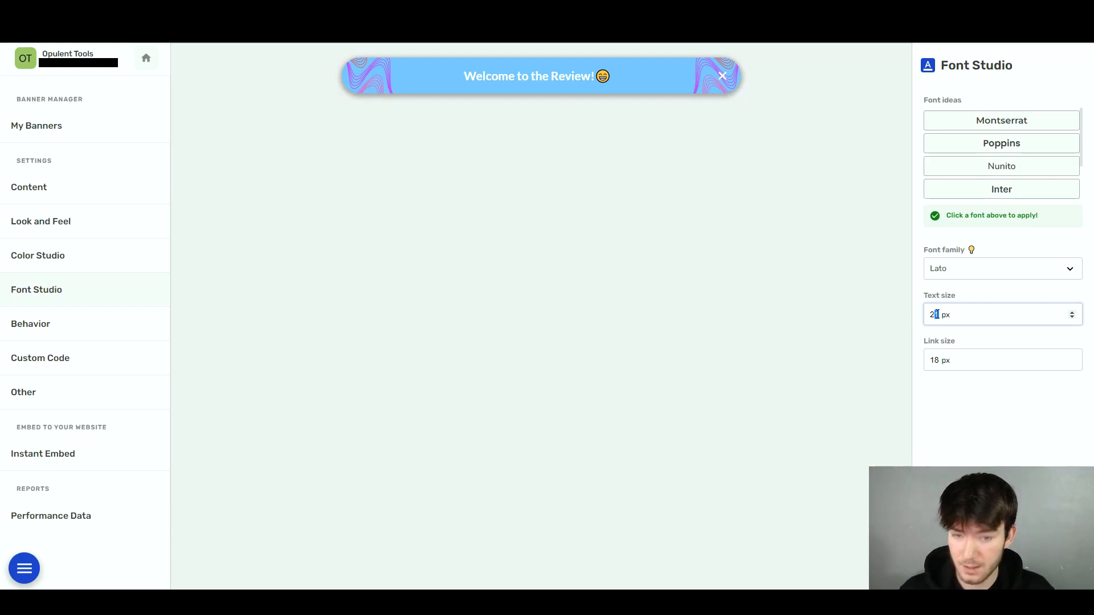
pyautogui.press('BackSpace')
pyautogui.write('5')
pyautogui.click(957, 295)
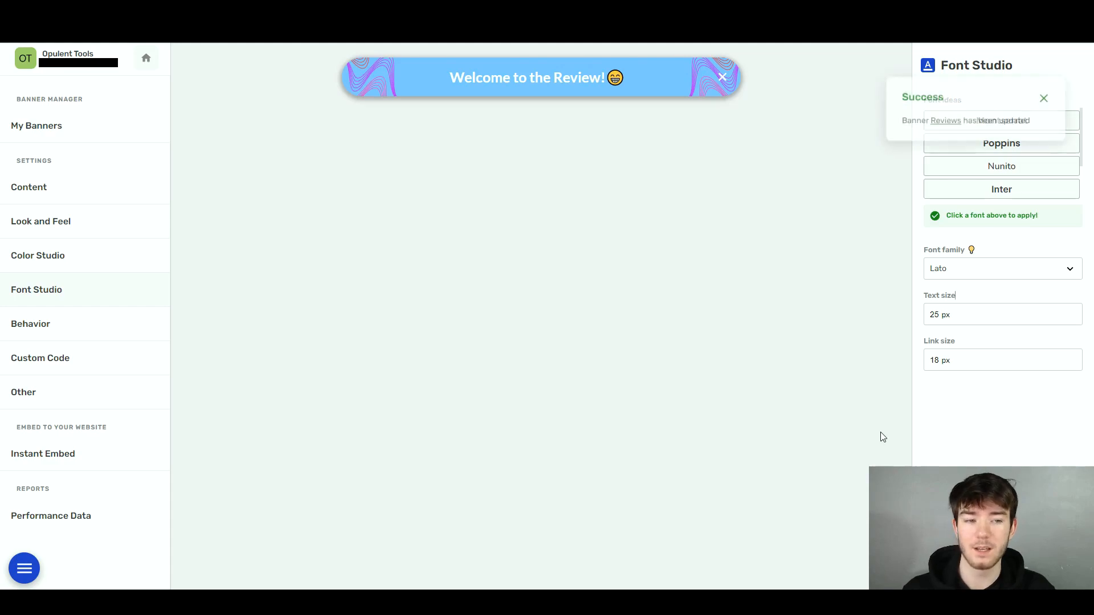
# Open the Behavior settings and examine the choices for what happens after closing the banner and on scroll
pyautogui.click(92, 333)
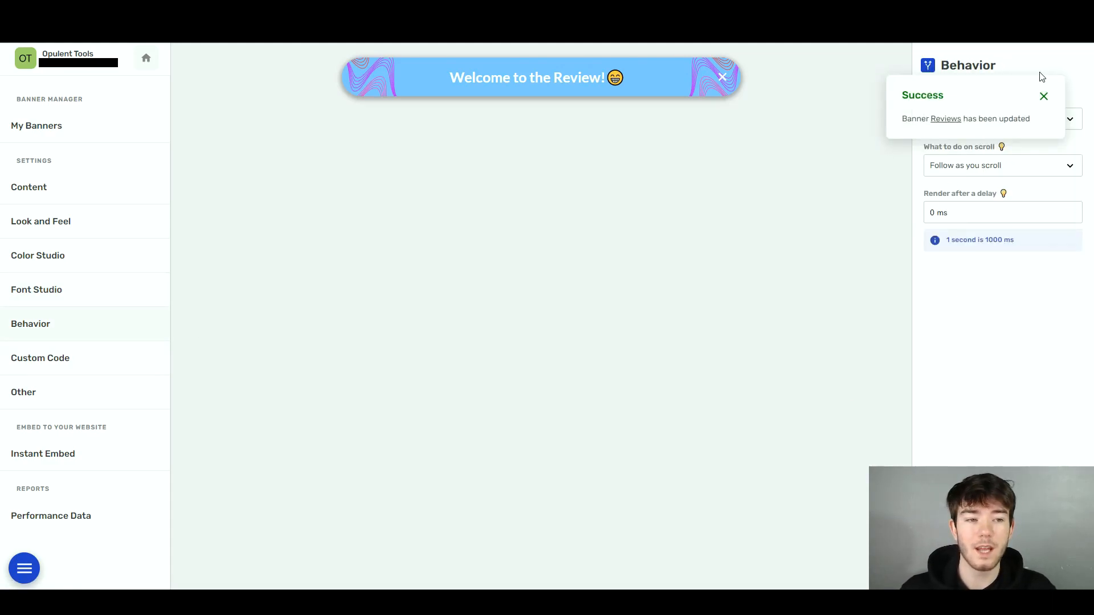
pyautogui.click(1043, 96)
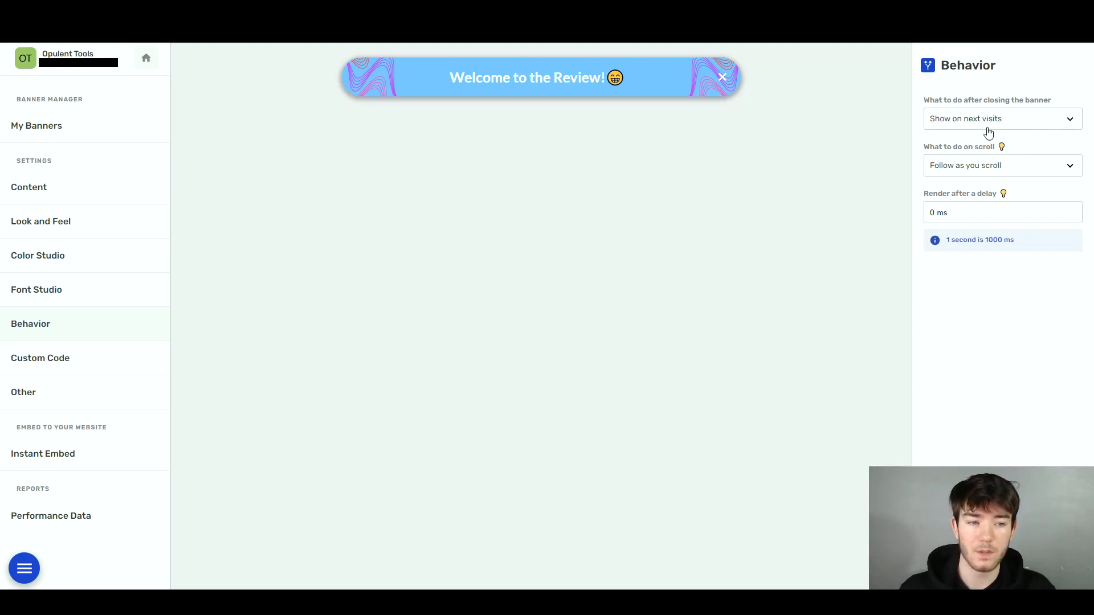
pyautogui.click(1058, 121)
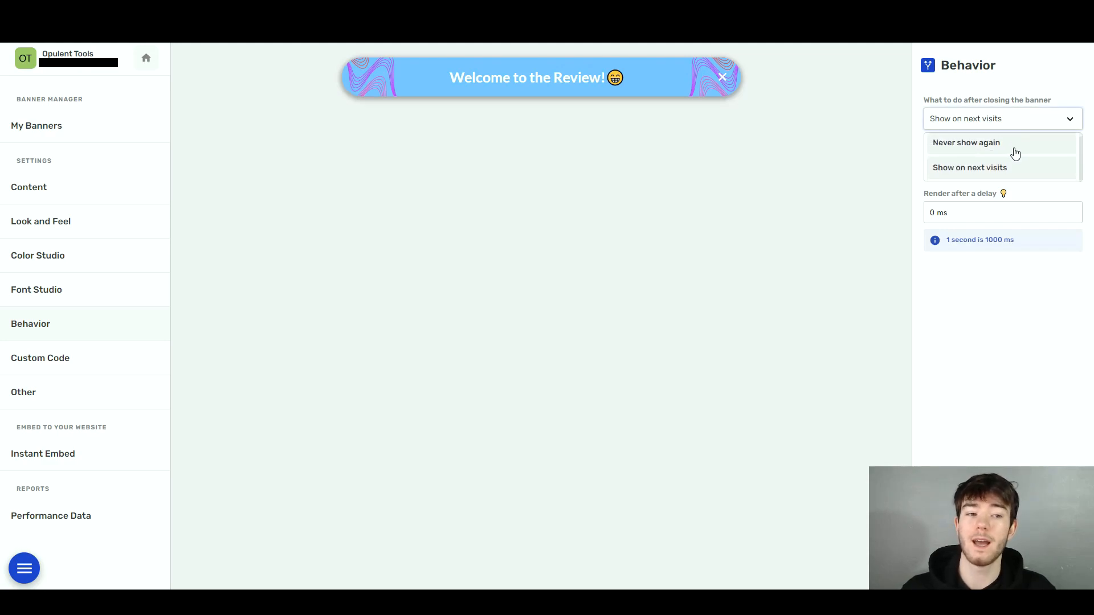
pyautogui.click(1054, 125)
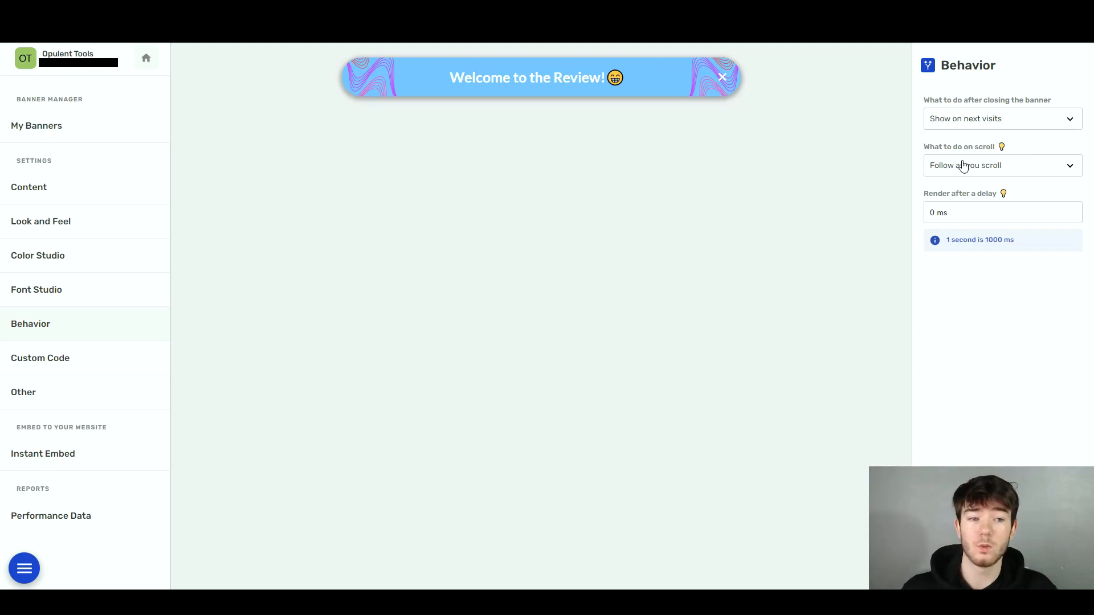
pyautogui.click(1007, 167)
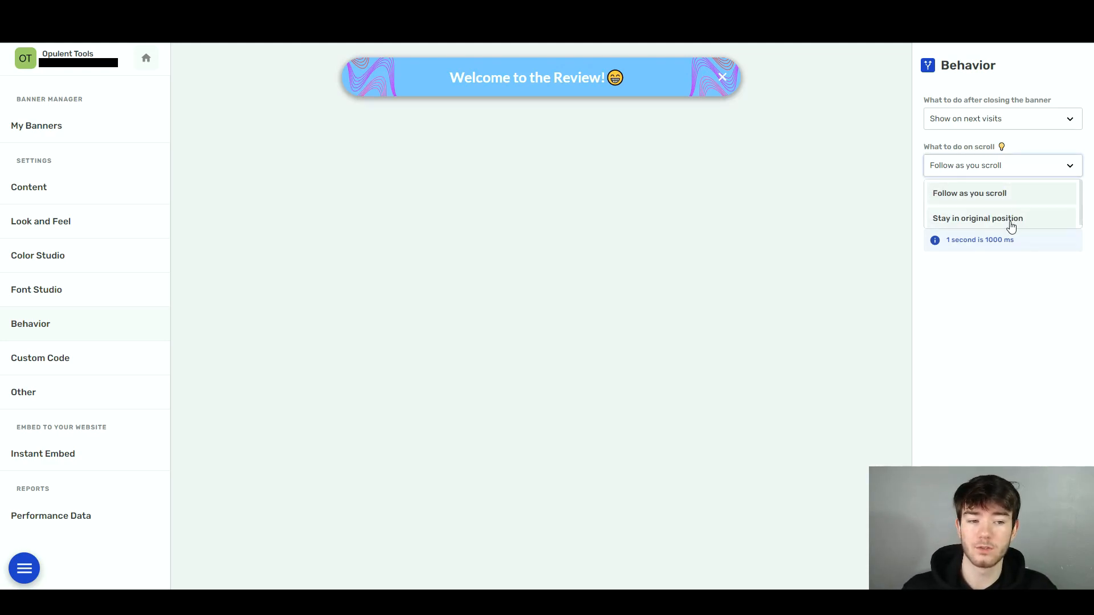
pyautogui.click(1024, 160)
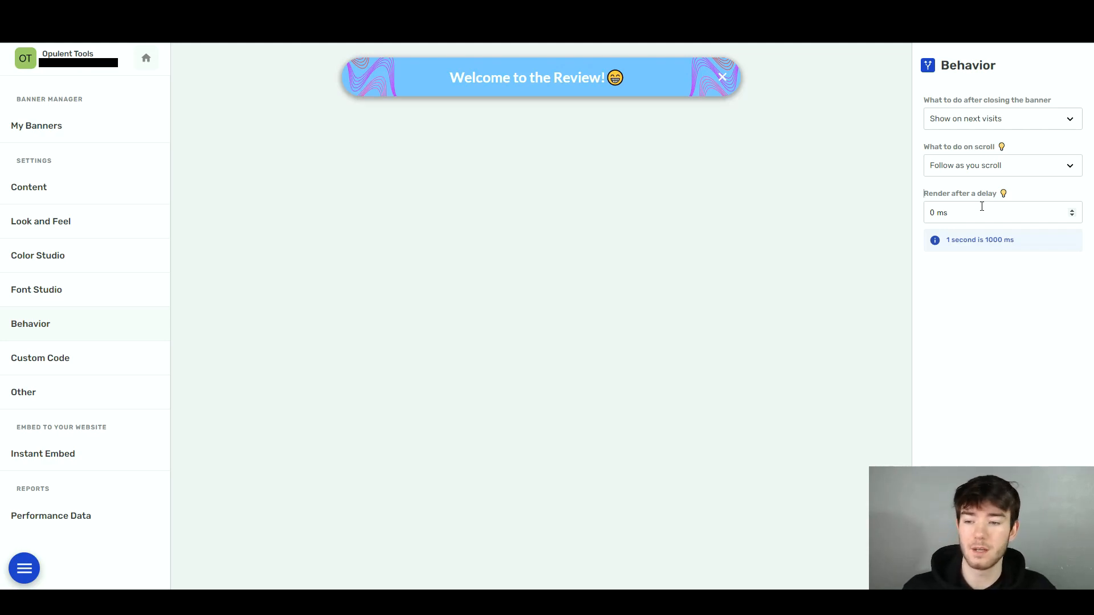
# Look through the Custom Code, Other and Instant Embed settings and the banner's Performance Data report
pyautogui.click(66, 369)
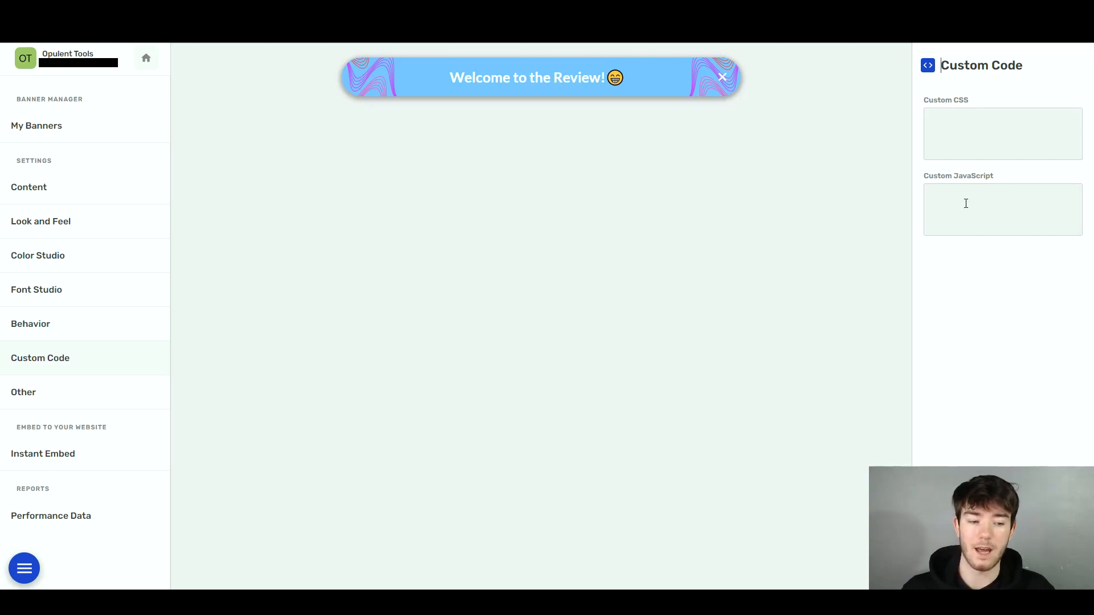
pyautogui.click(67, 396)
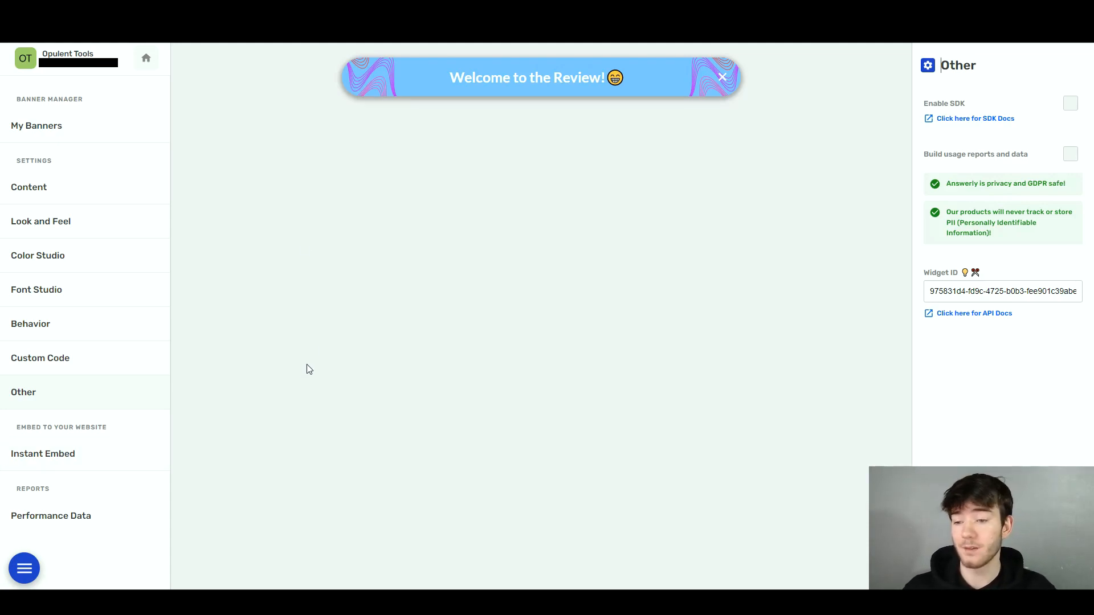
pyautogui.click(100, 451)
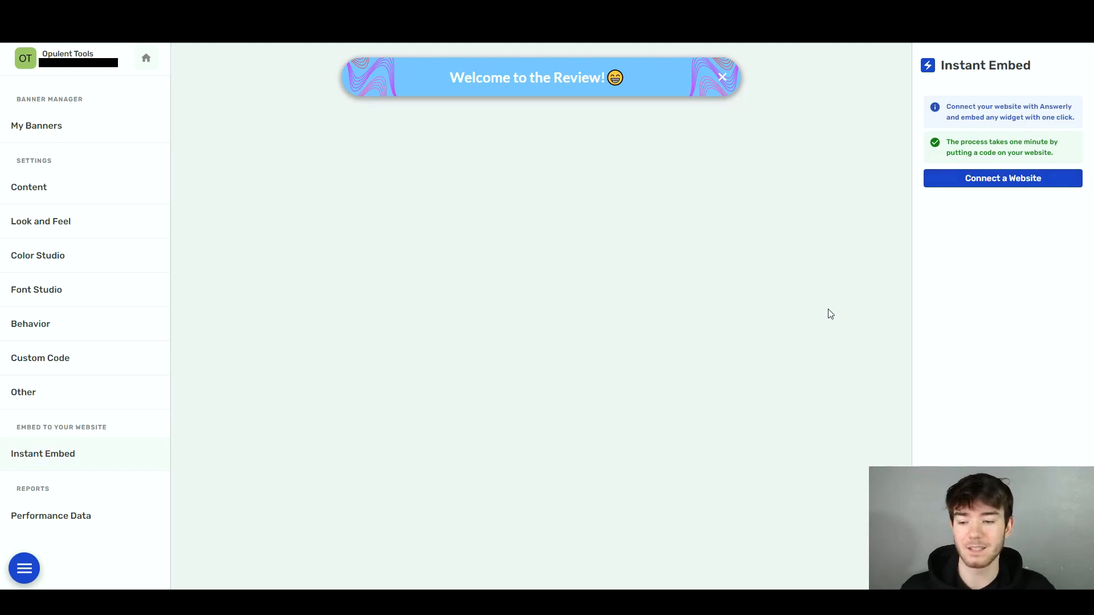
pyautogui.click(114, 503)
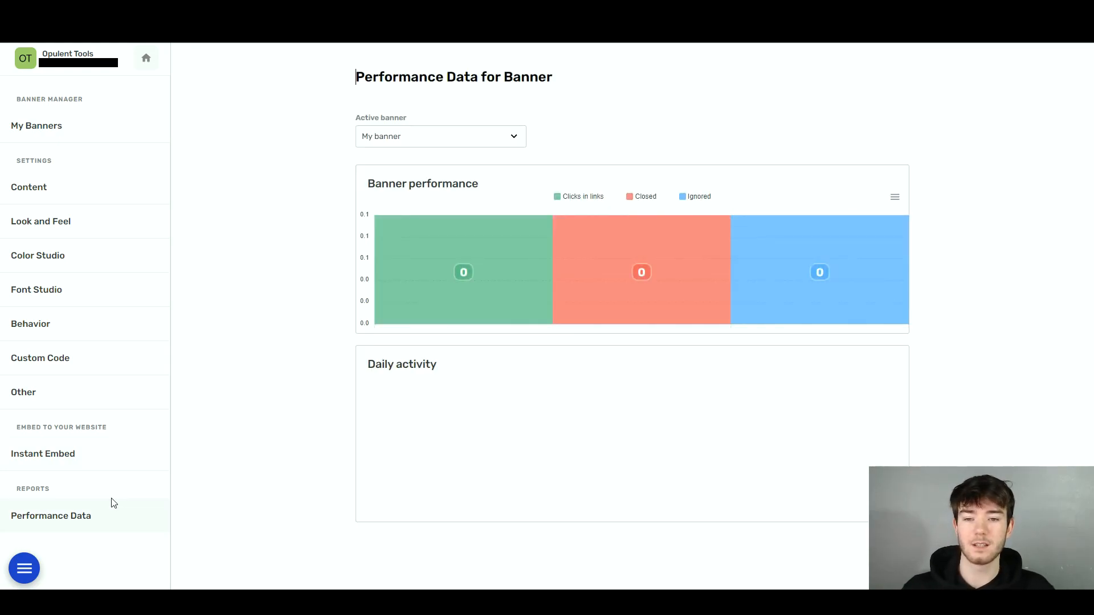